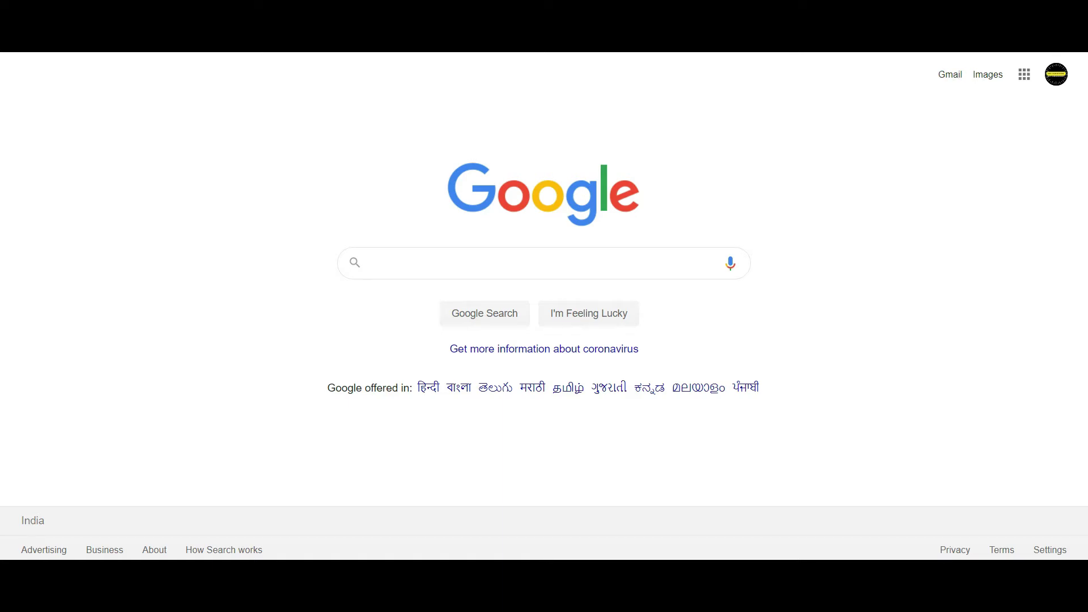
# Show the Google apps grid from the top right of the Google homepage.
pyautogui.click(1023, 75)
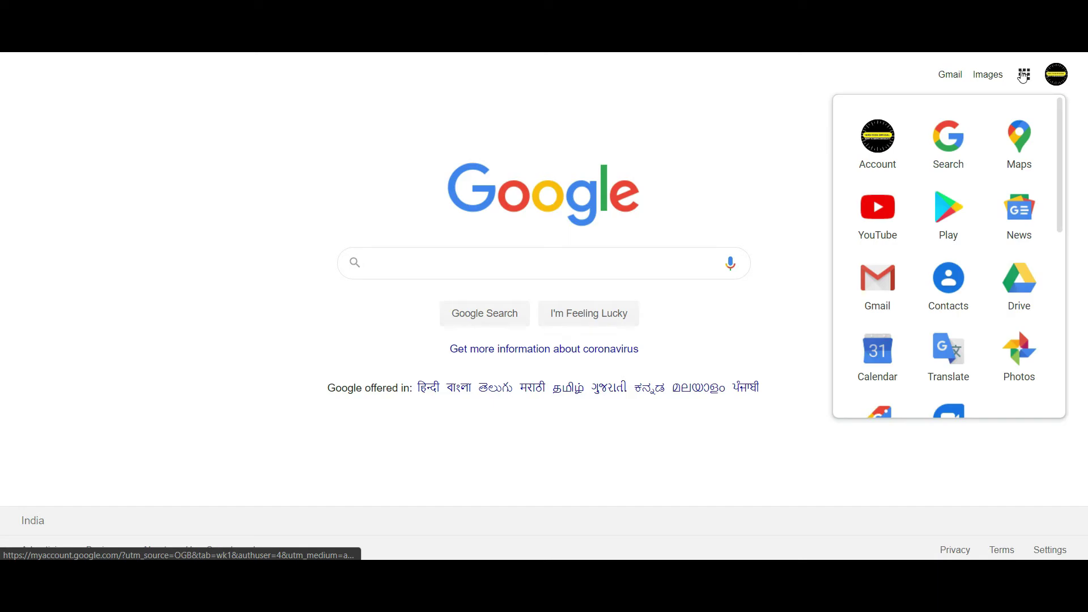
# Open Google Drive and start a new Google Form through New > More > Google Forms.
pyautogui.click(1019, 285)
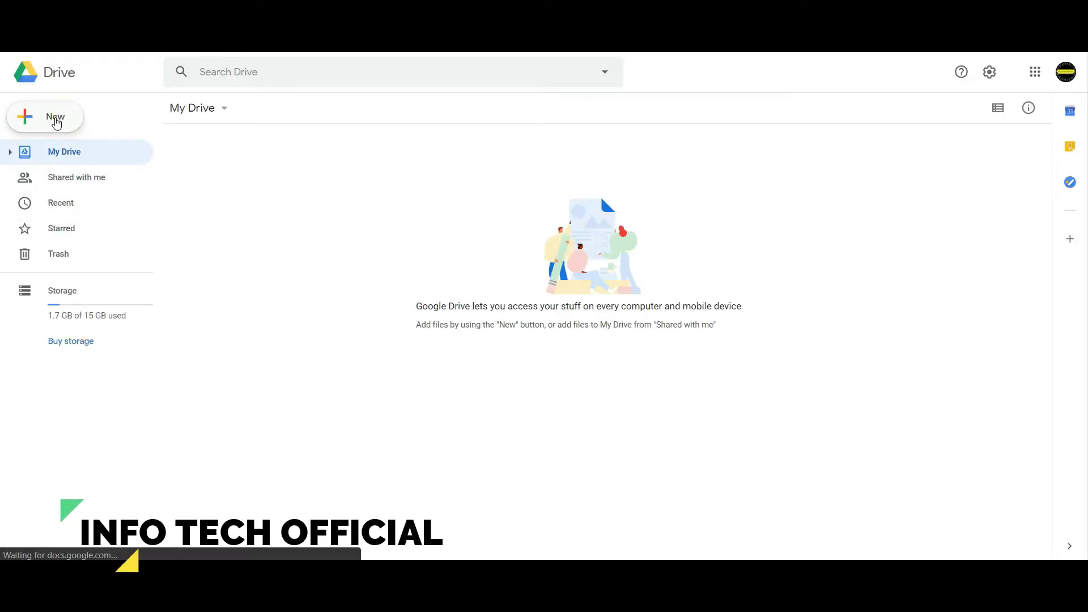
pyautogui.click(54, 118)
pyautogui.moveTo(67, 265)
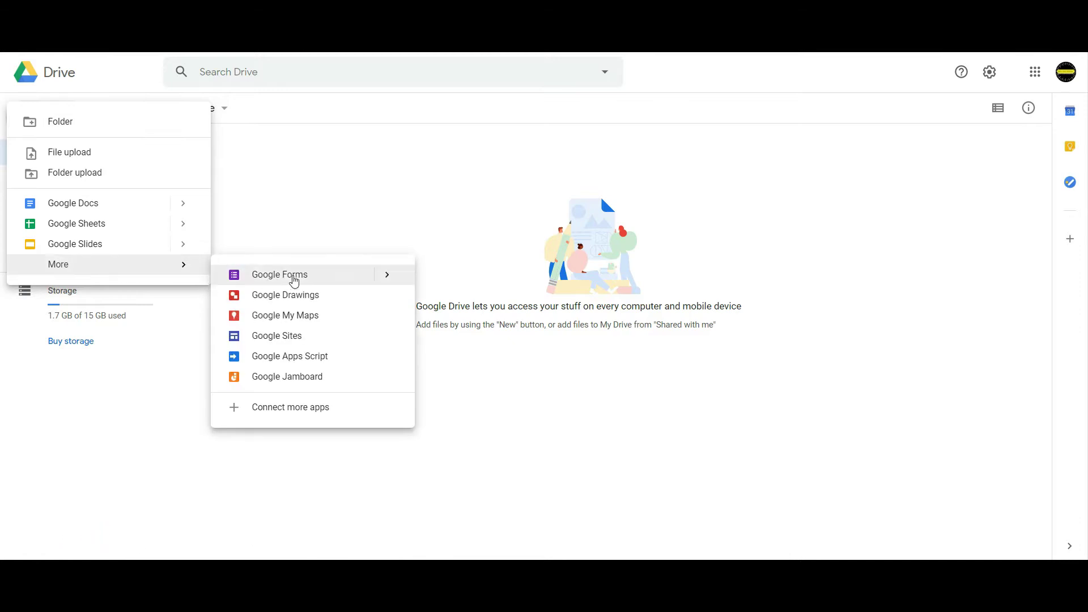
pyautogui.moveTo(366, 282)
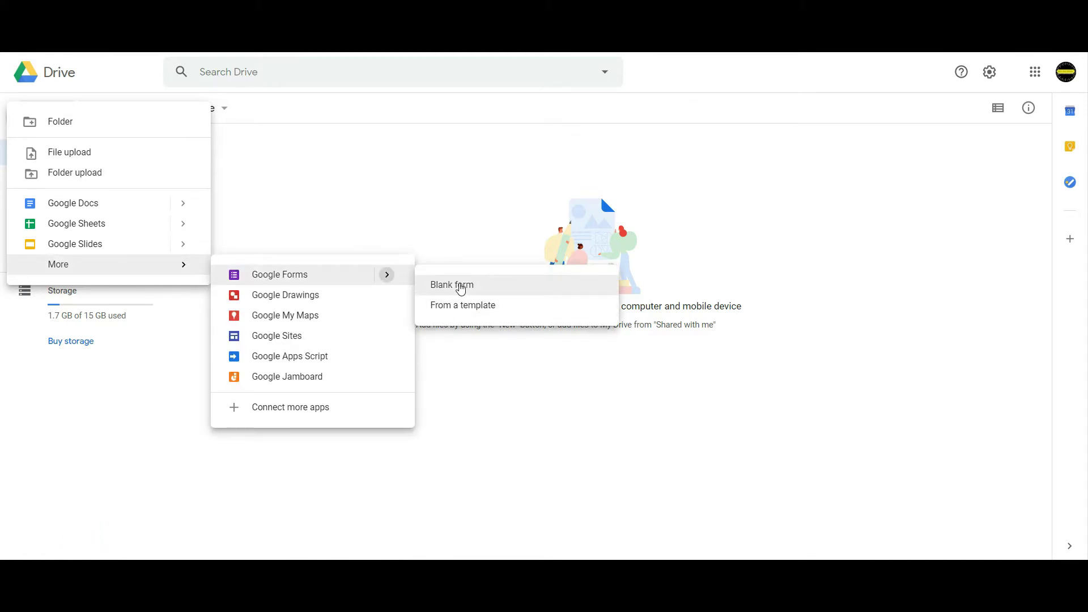
pyautogui.click(463, 304)
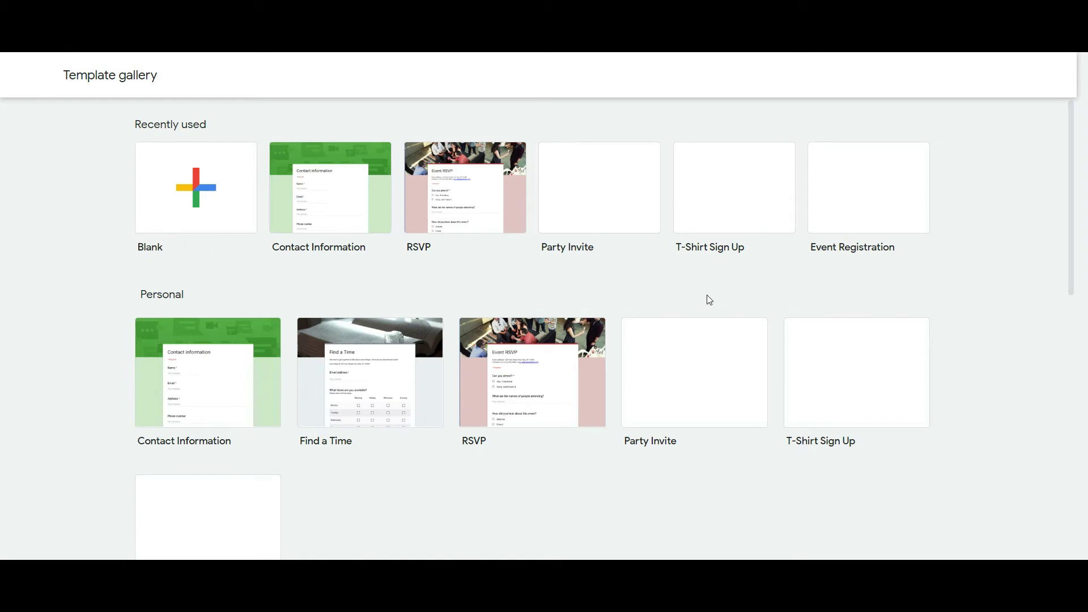
# Choose the Blank template in the Forms template gallery.
pyautogui.scroll(-1, 797, 425)
pyautogui.scroll(1, 803, 419)
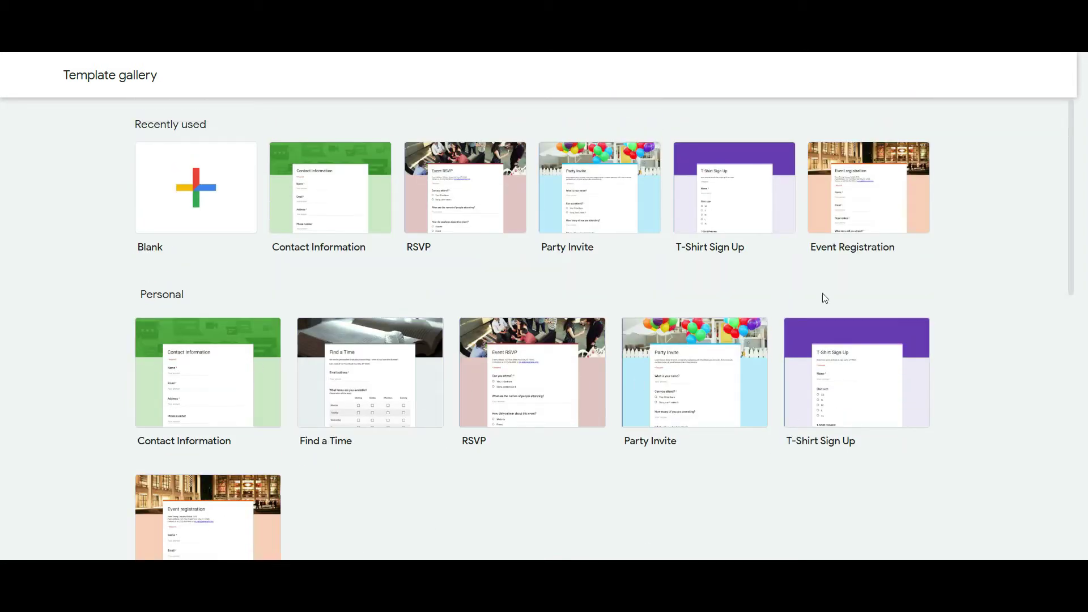
pyautogui.click(221, 197)
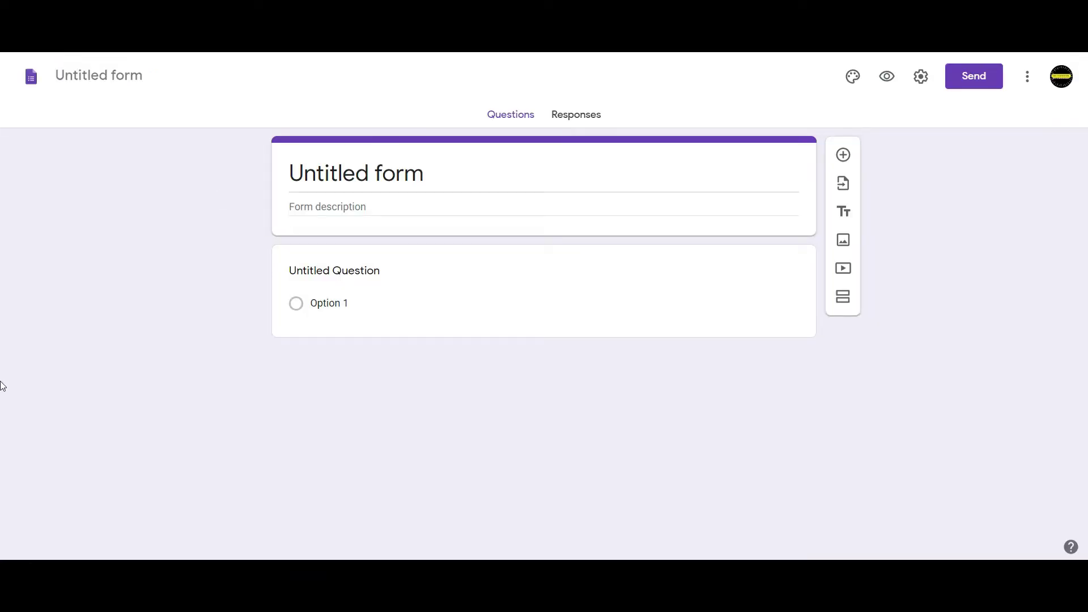
# Title the form 'INFO-TECH OFFICIAL'.
pyautogui.click(451, 176)
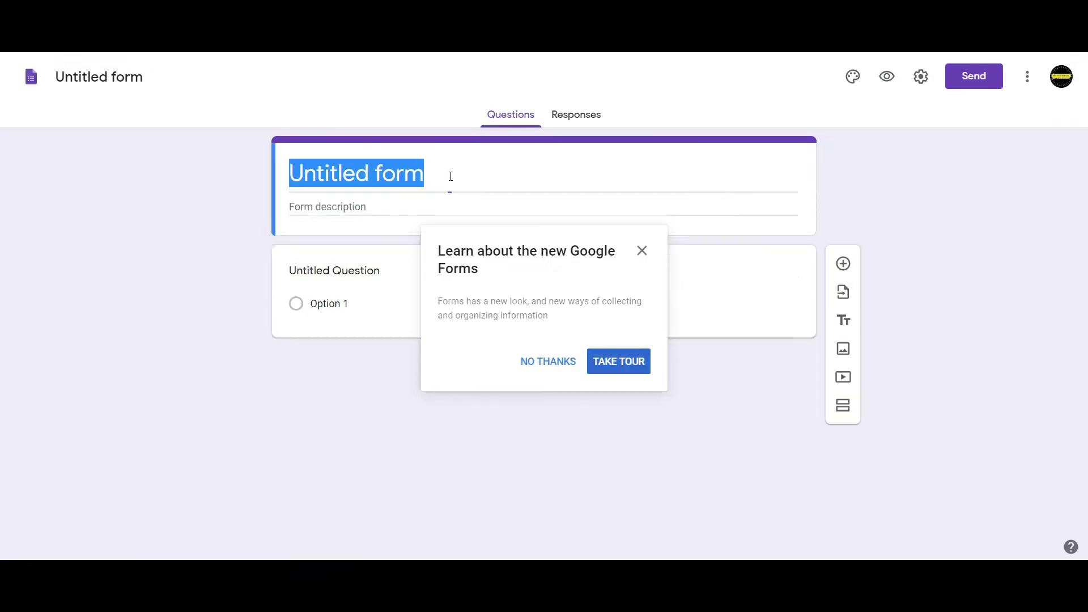
pyautogui.press('BackSpace')
pyautogui.write('INFO T')
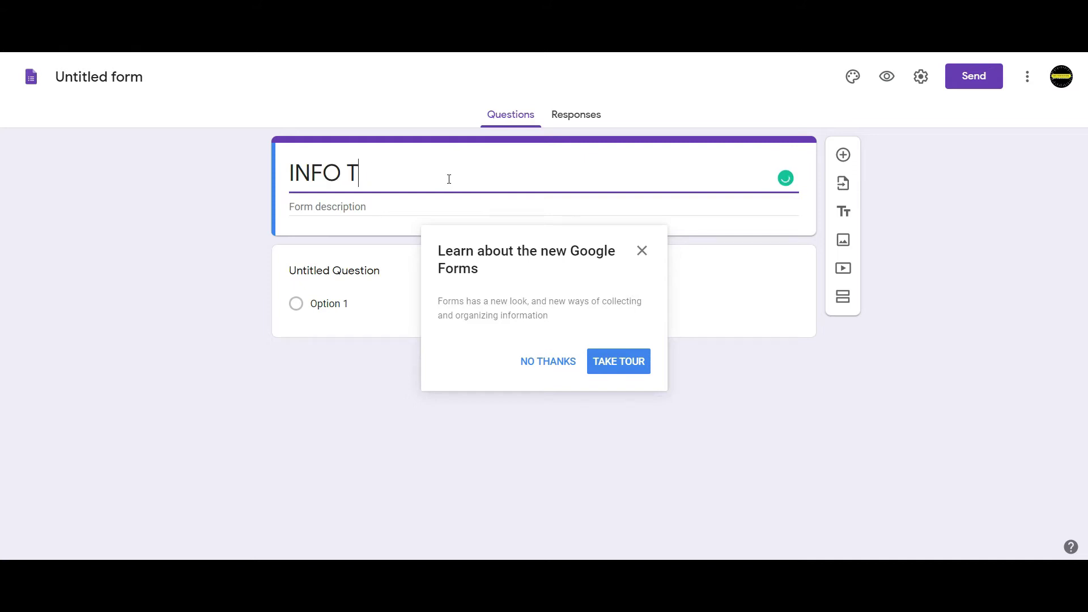
pyautogui.write('ECH OFFICIAL')
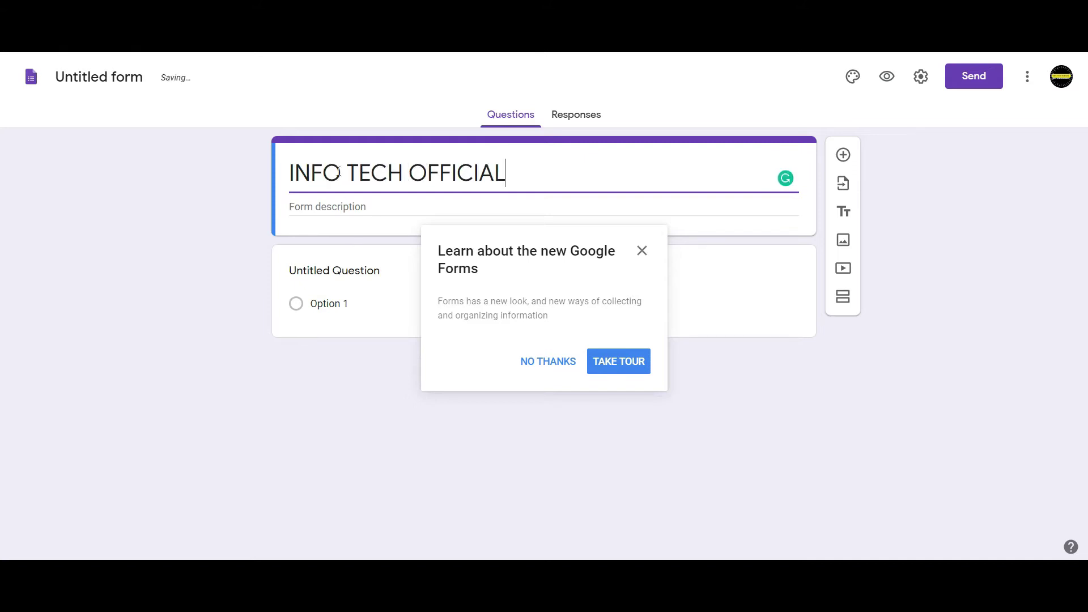
pyautogui.click(350, 171)
pyautogui.press('BackSpace')
pyautogui.write('-')
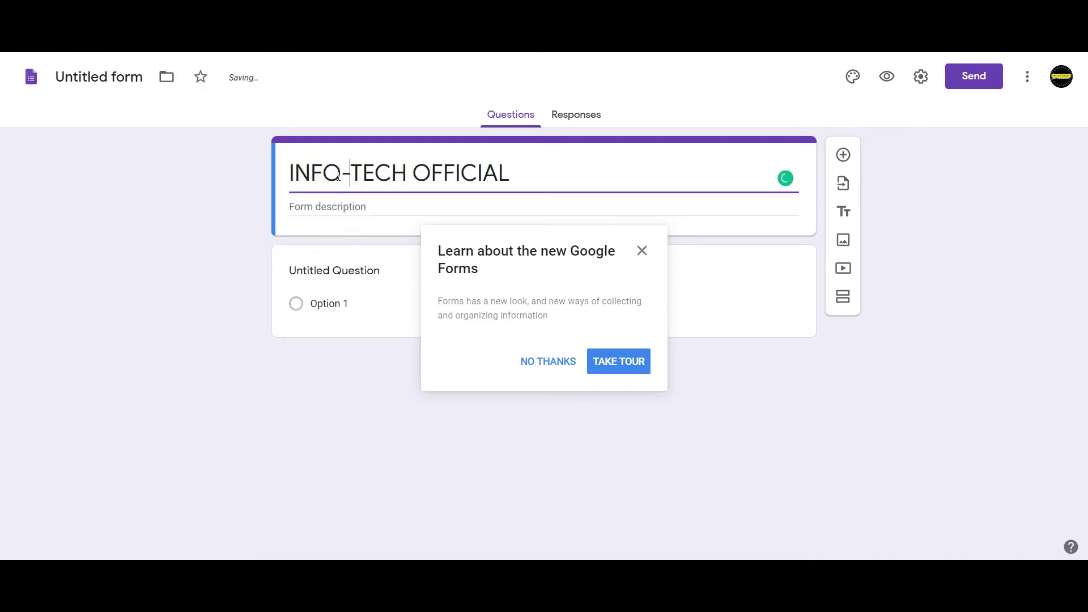
# Add the description 'HAPPY TO SERVE OUR SOCIETY' and name the first question NAME.
pyautogui.click(346, 213)
pyautogui.click(642, 251)
pyautogui.write('H')
pyautogui.press('BackSpace')
pyautogui.write('HAPPY TO SERVE OUR SOCIETY')
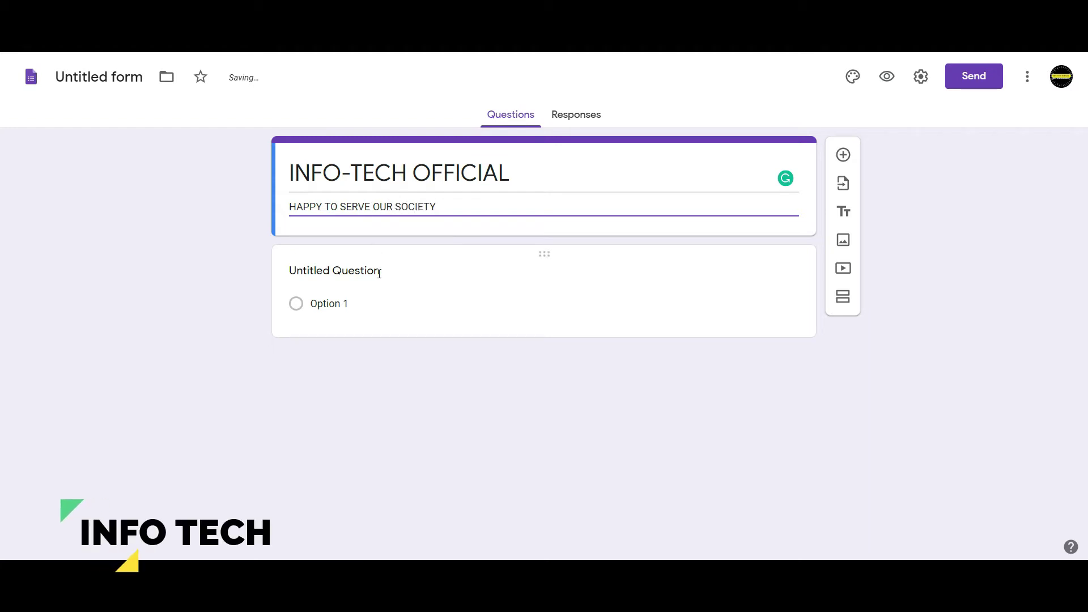
pyautogui.click(377, 272)
pyautogui.write('NAME')
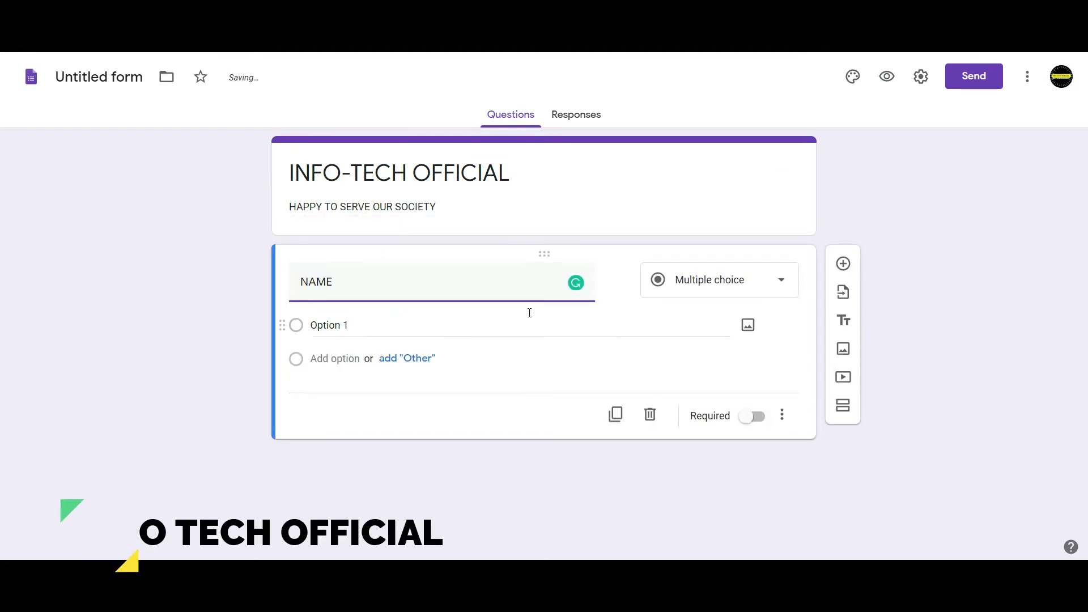
# Make NAME a required Short answer question and duplicate it.
pyautogui.click(744, 291)
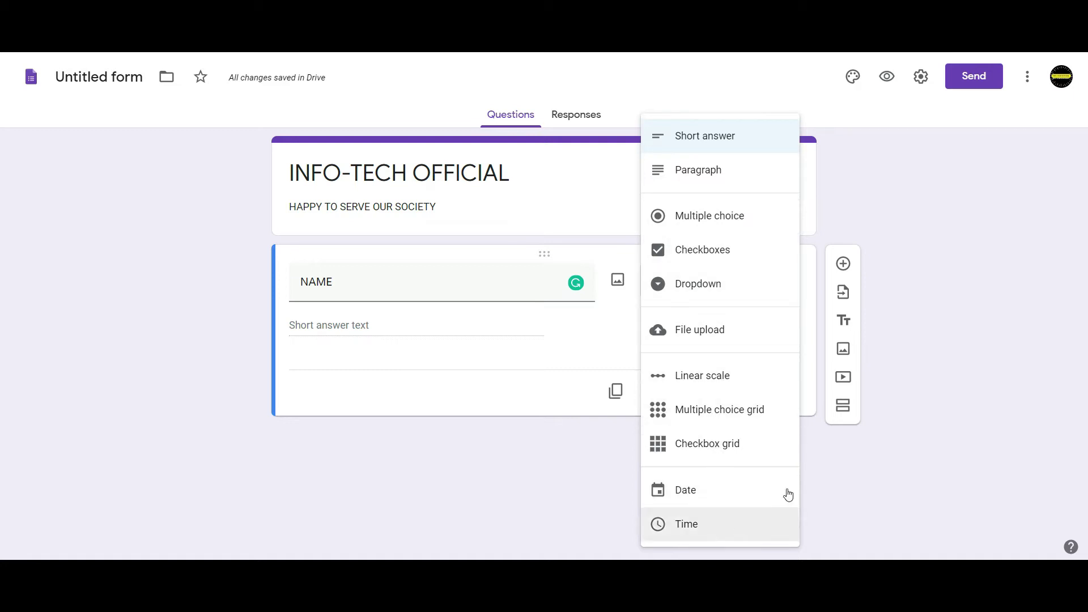
pyautogui.click(499, 459)
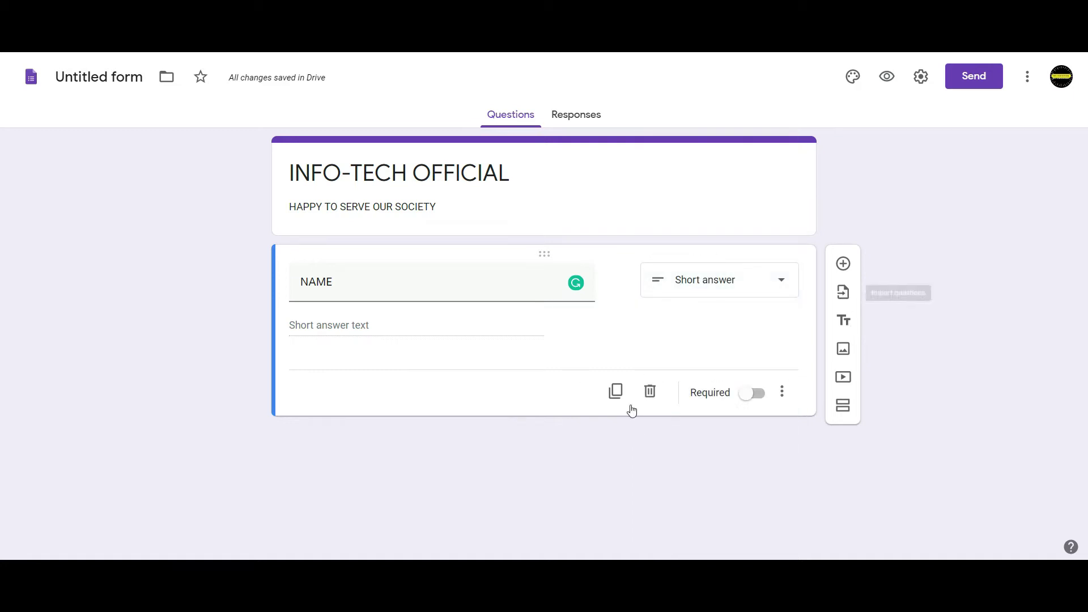
pyautogui.click(742, 395)
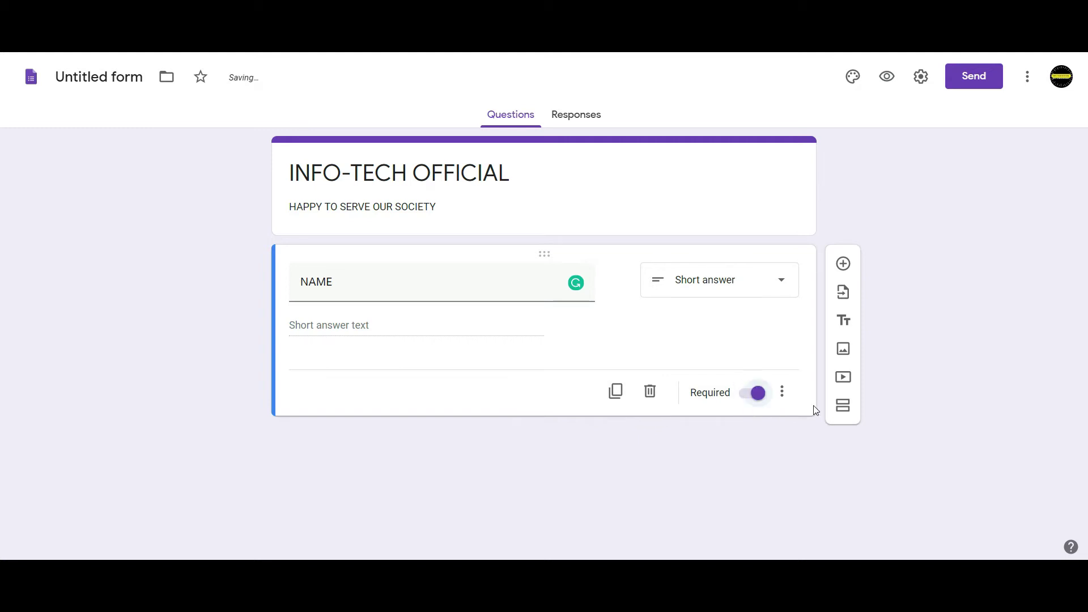
pyautogui.click(782, 391)
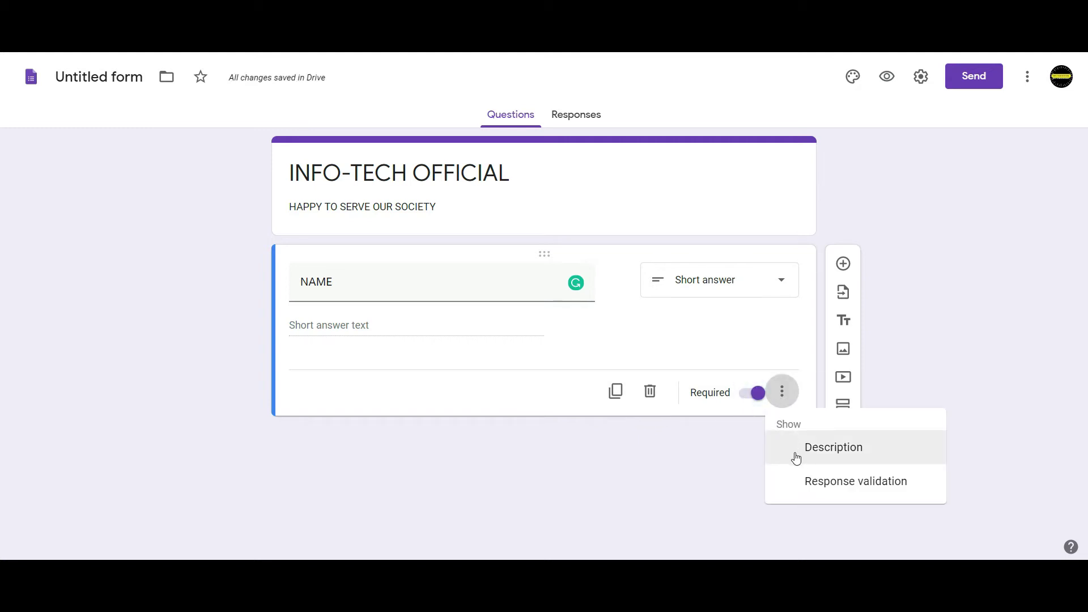
pyautogui.click(651, 489)
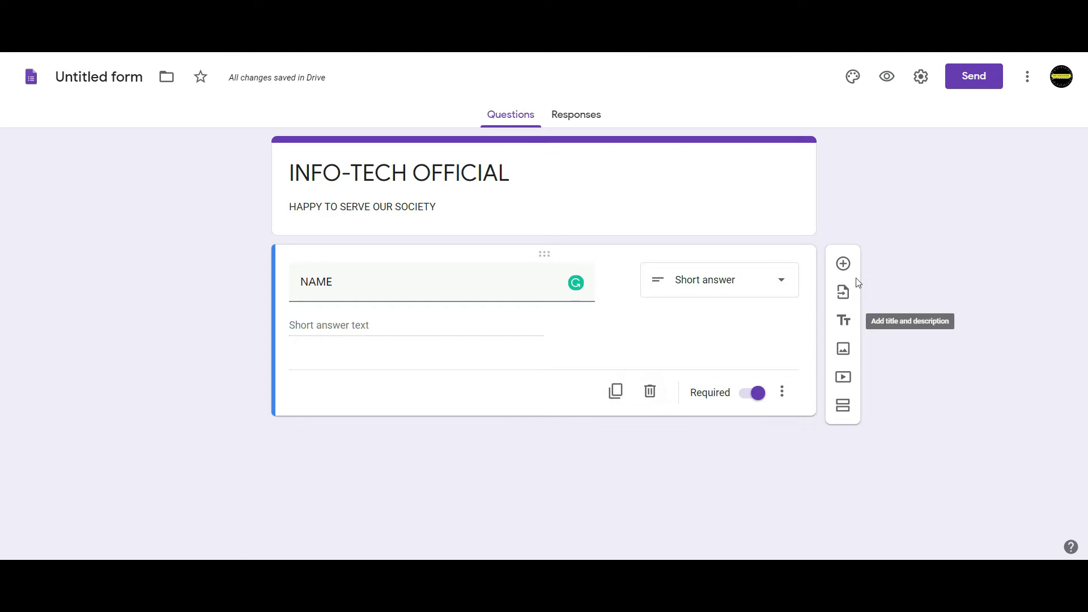
pyautogui.click(614, 393)
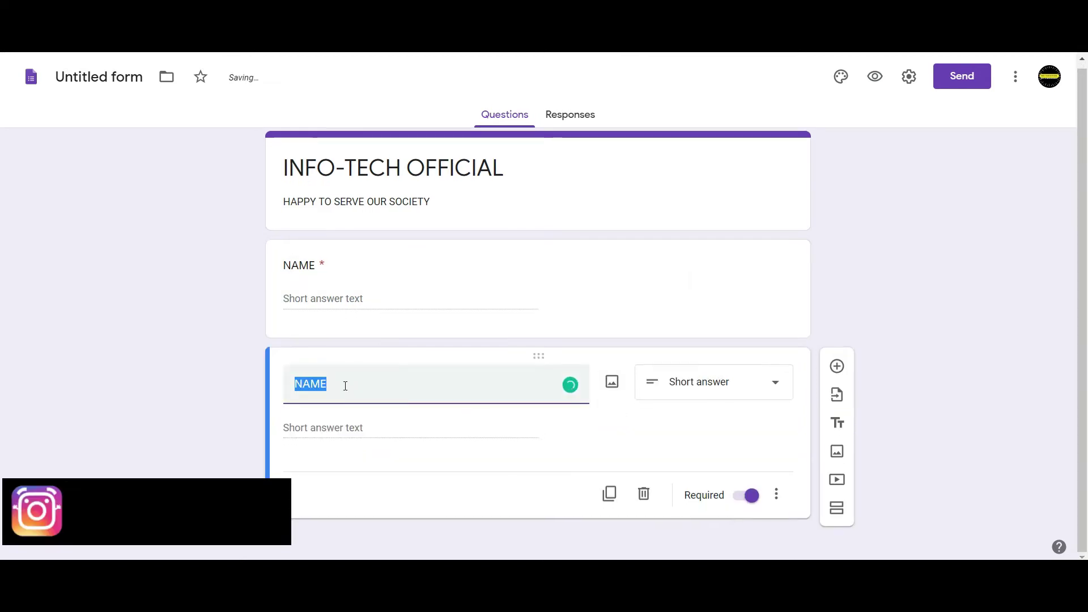
# Retitle the copied question 'DATE OF BIRTH' and keep Date as its answer type.
pyautogui.press('BackSpace')
pyautogui.write('dA')
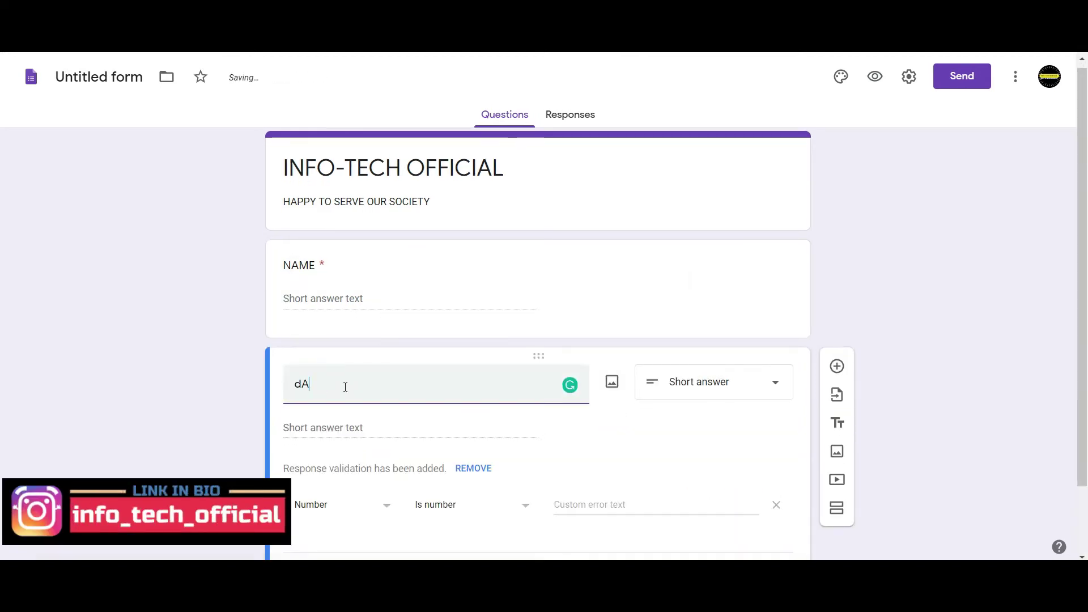
pyautogui.write('DATE')
pyautogui.press('BackSpace')
pyautogui.press('BackSpace')
pyautogui.press('BackSpace')
pyautogui.press('BackSpace')
pyautogui.press('BackSpace')
pyautogui.write('ATE  BIR')
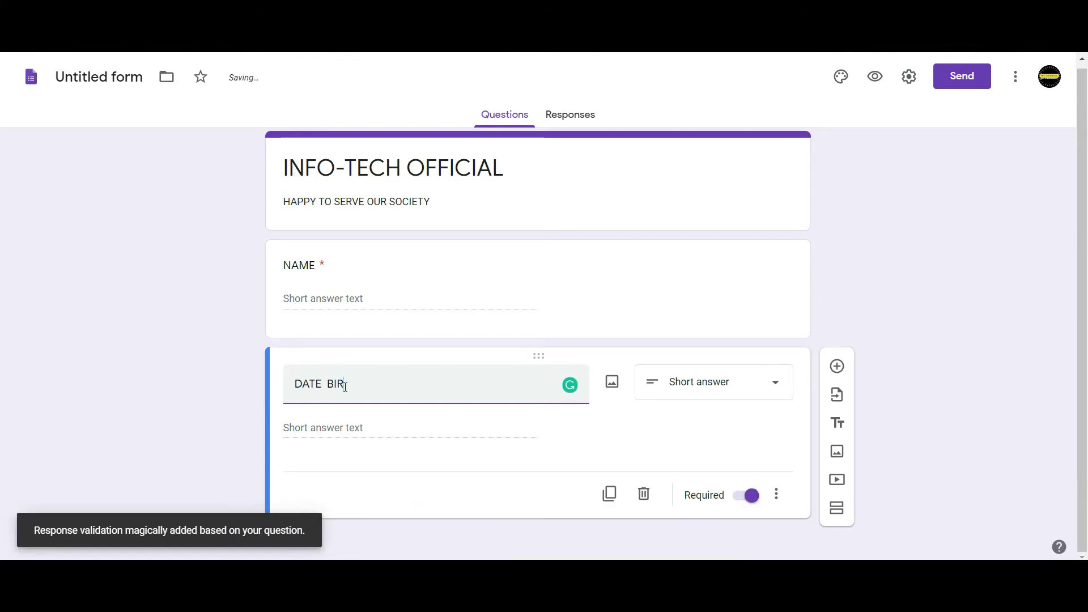
pyautogui.write('TH')
pyautogui.write('OF')
pyautogui.click(417, 385)
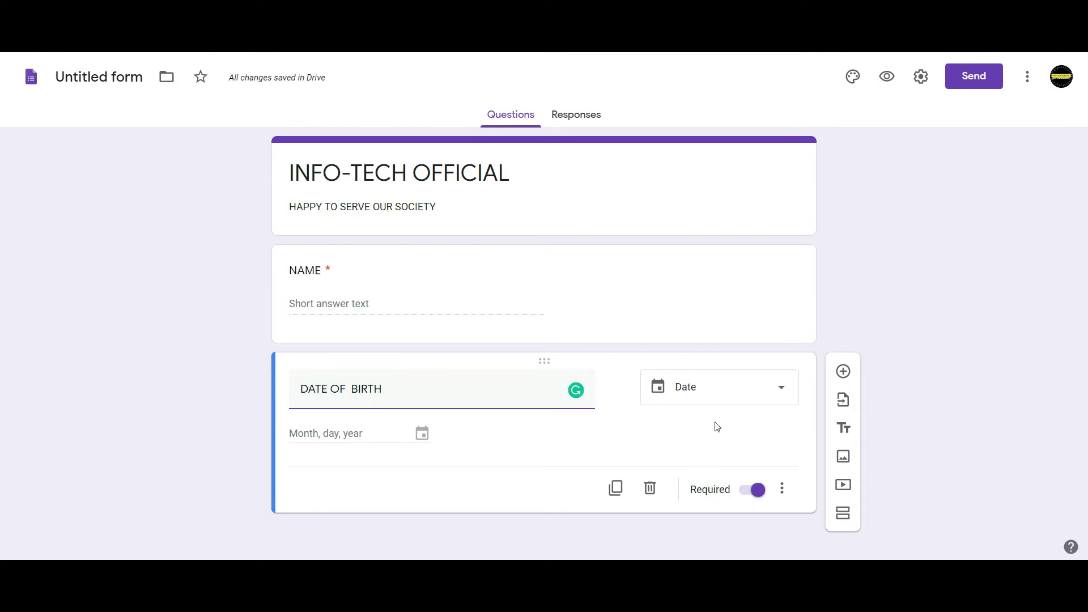
pyautogui.click(675, 397)
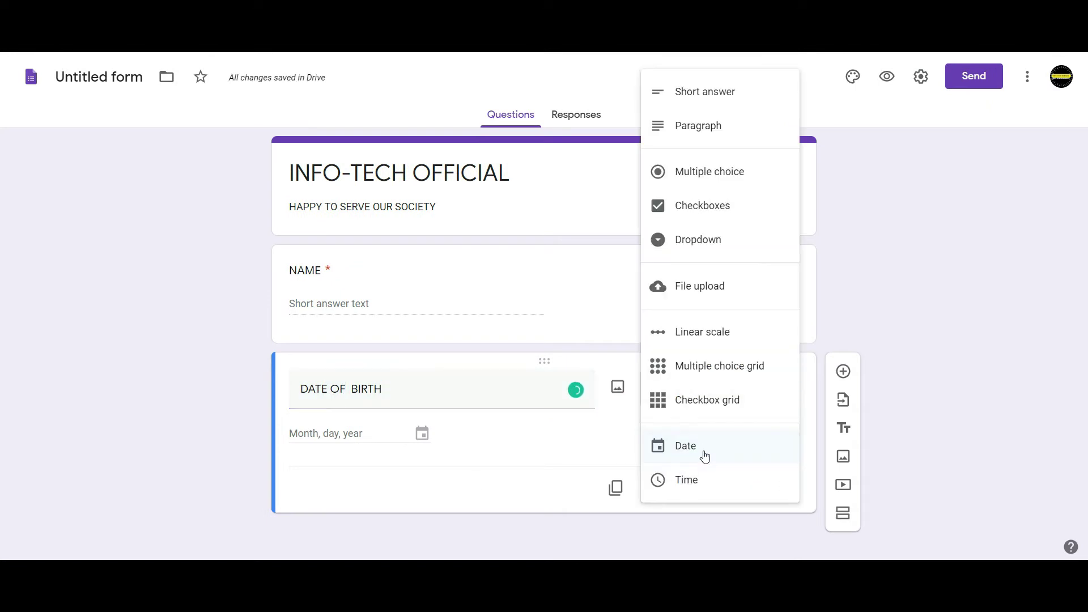
pyautogui.click(525, 462)
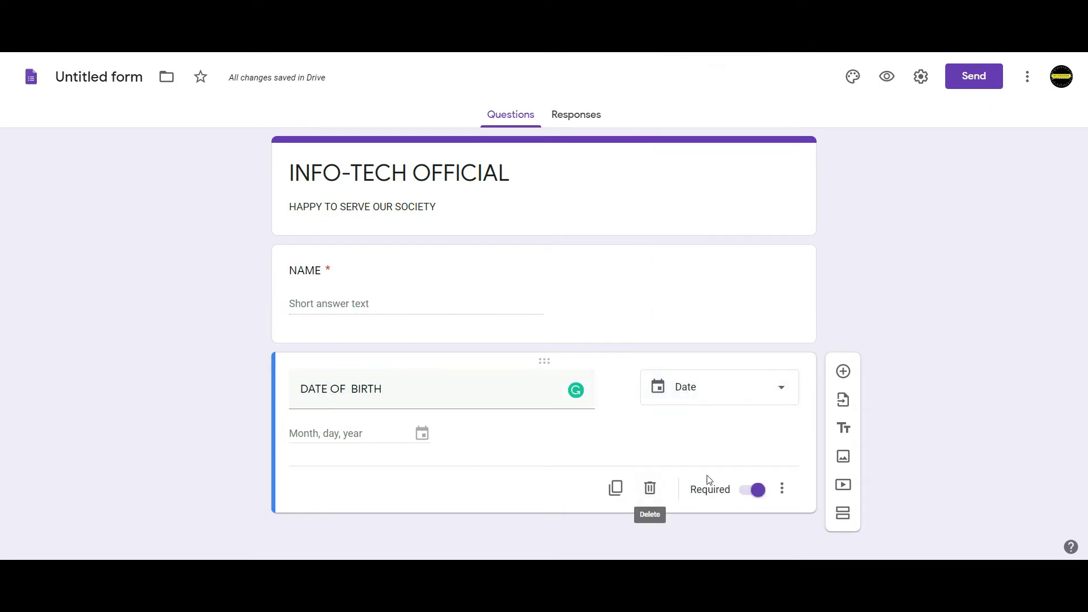
pyautogui.click(843, 372)
# Create a required multiple-choice OCCUPATION question with BUSINESS, JOB and Other choices.
pyautogui.write('OCCUPATION')
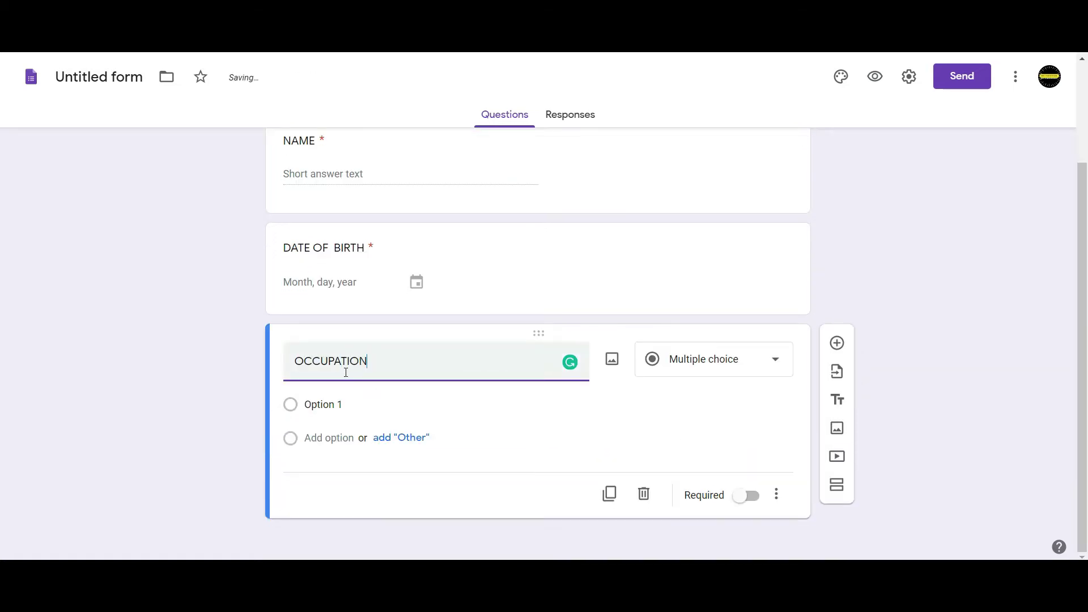
pyautogui.click(766, 374)
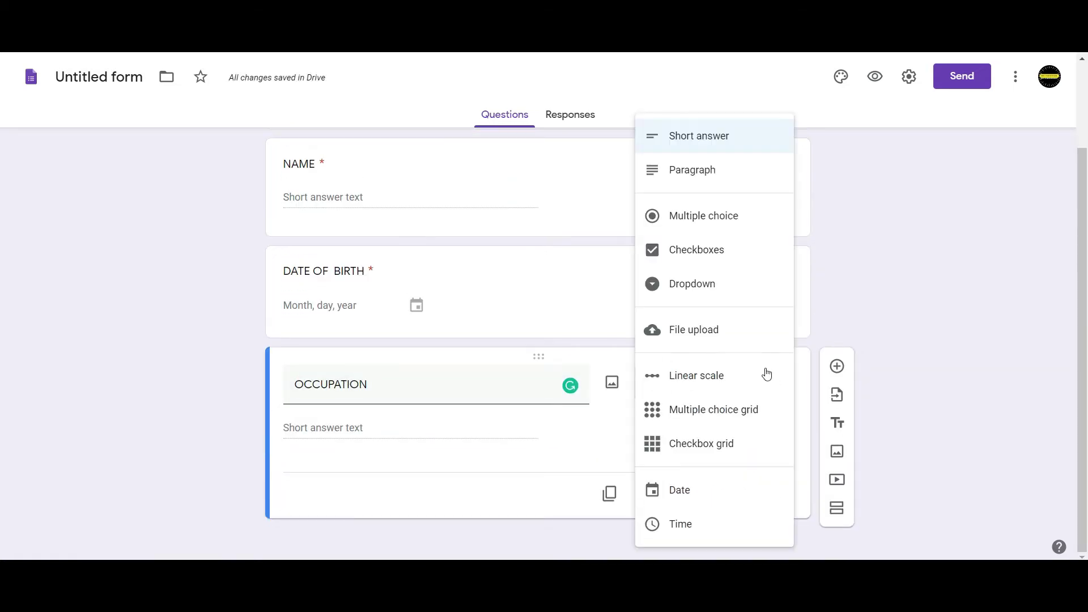
pyautogui.click(741, 215)
pyautogui.click(332, 407)
pyautogui.write('bUSINESS')
pyautogui.hotkey('ctrl', 'a')
pyautogui.write('BUSINESS')
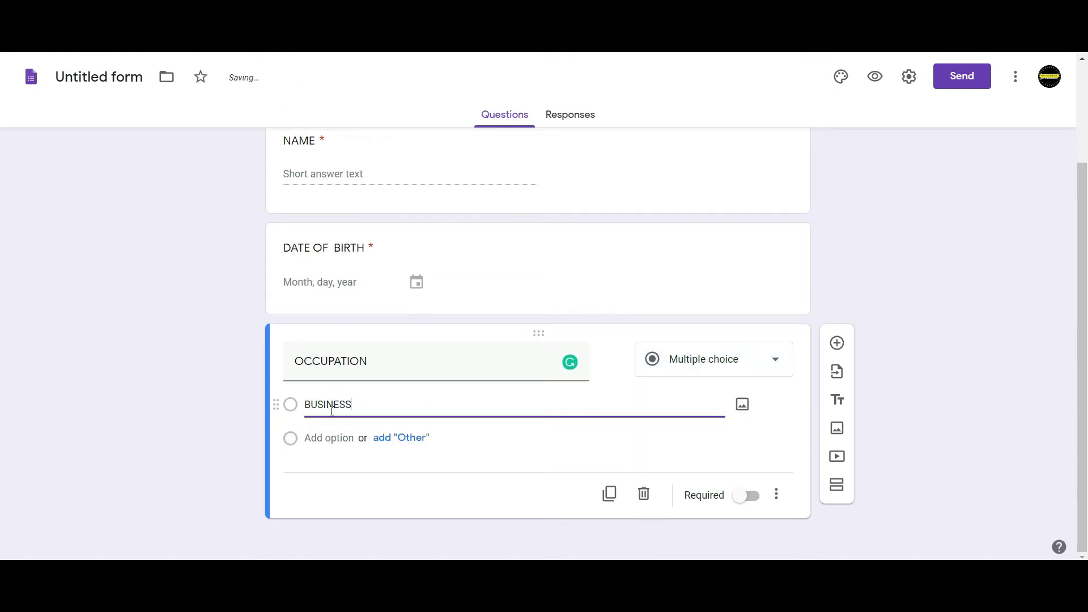
pyautogui.click(329, 437)
pyautogui.write('JOB')
pyautogui.click(419, 446)
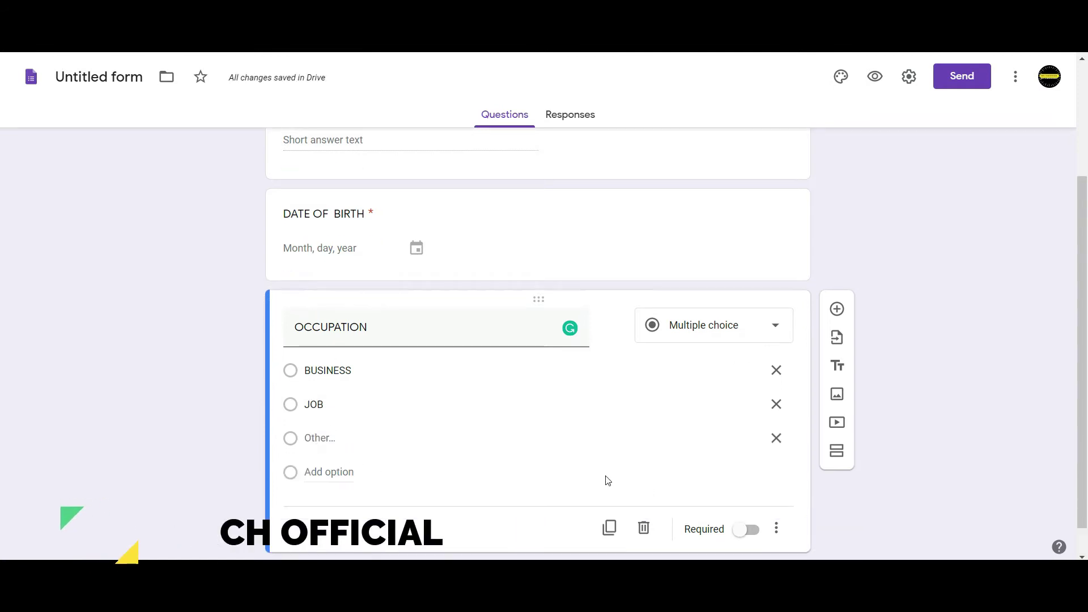
pyautogui.click(743, 529)
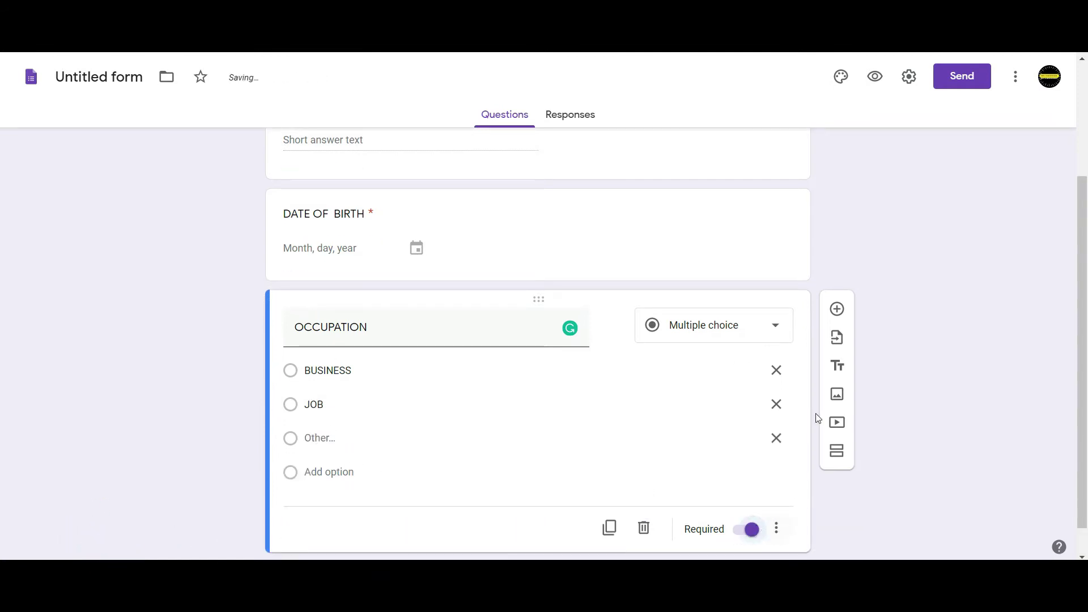
# Add a required CONFIRM LOGO question with logo images on its LOGO 1 and LOGO 2 choices.
pyautogui.click(843, 310)
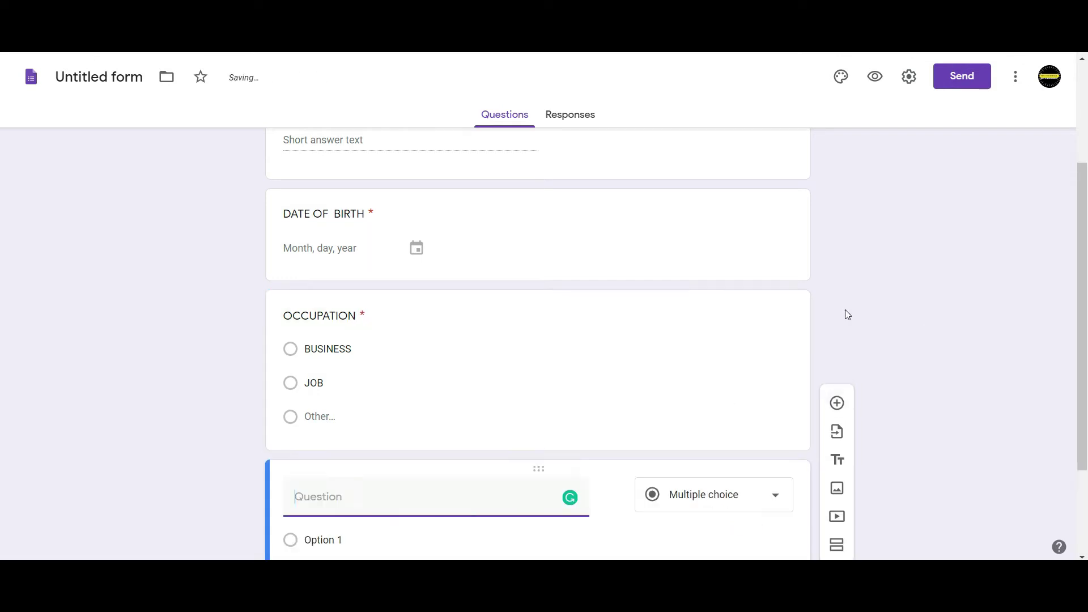
pyautogui.write('CONFIRM LOGO')
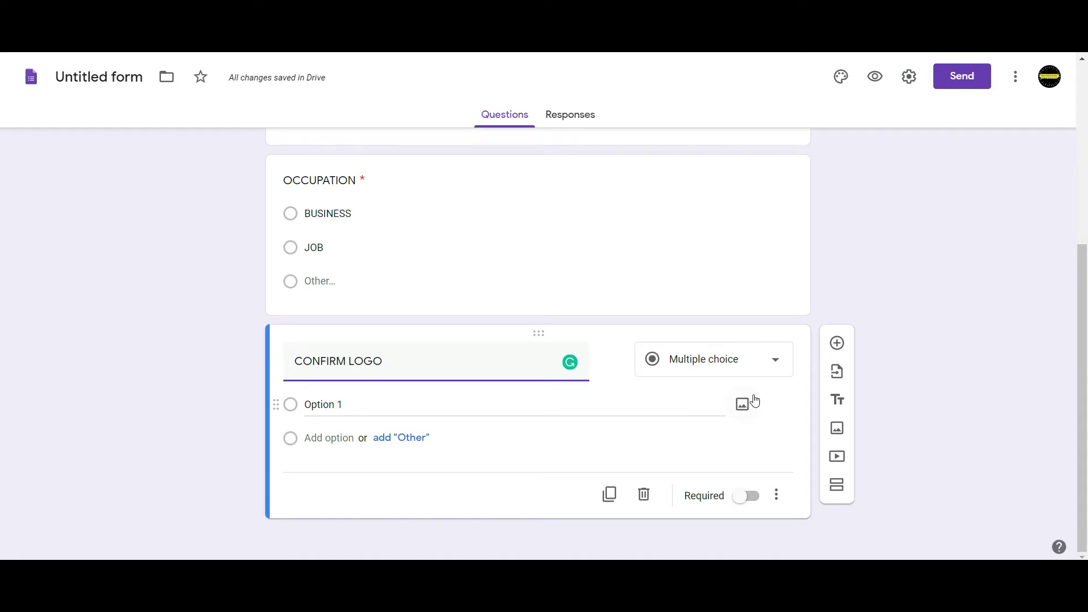
pyautogui.click(743, 406)
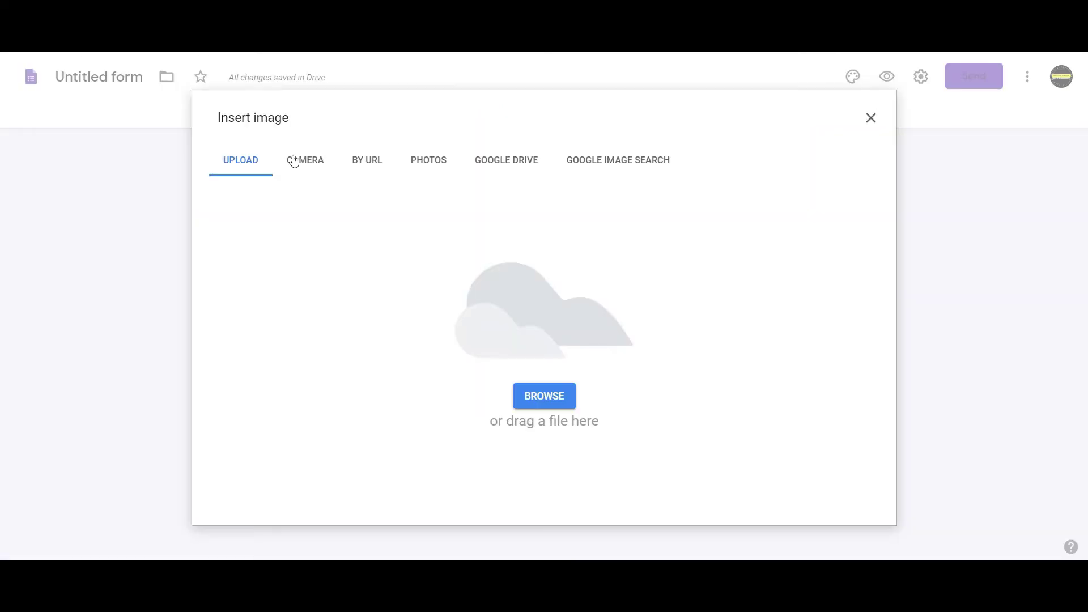
pyautogui.click(543, 396)
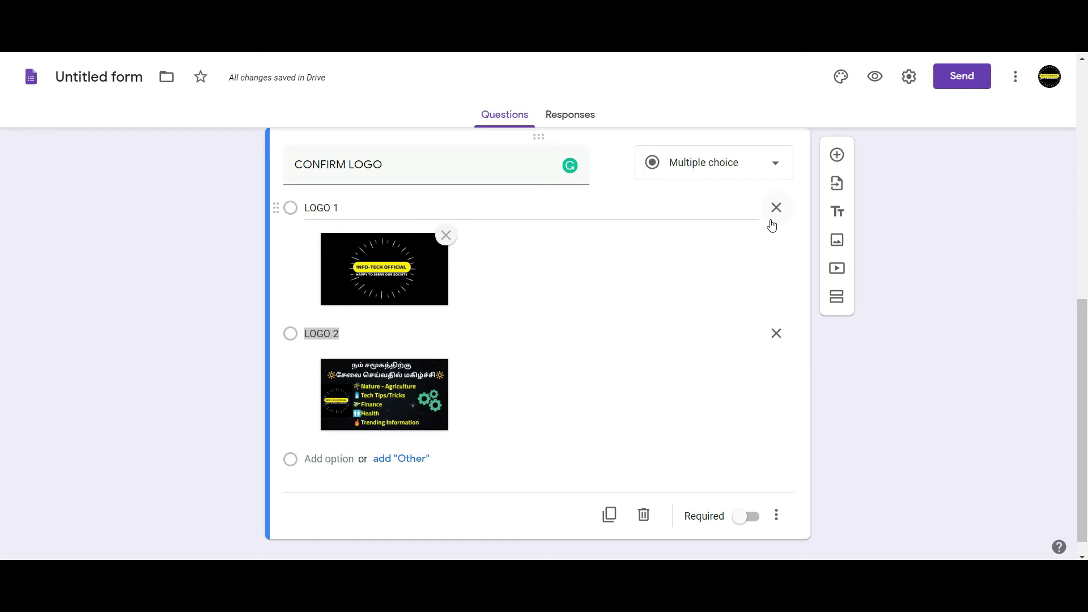
pyautogui.scroll(-1, 442, 482)
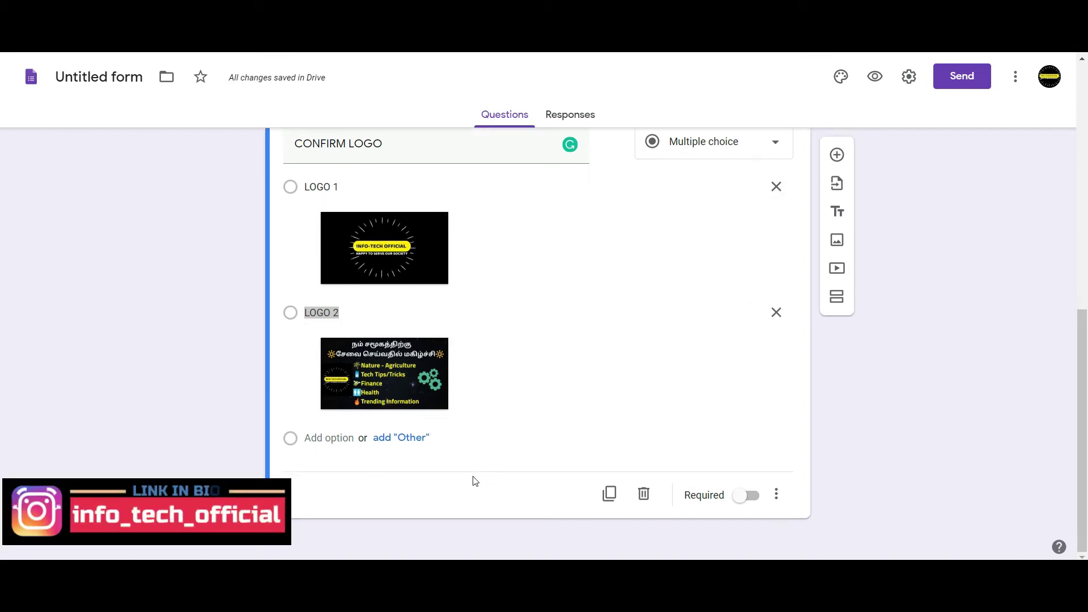
pyautogui.click(754, 498)
pyautogui.scroll(1, 816, 351)
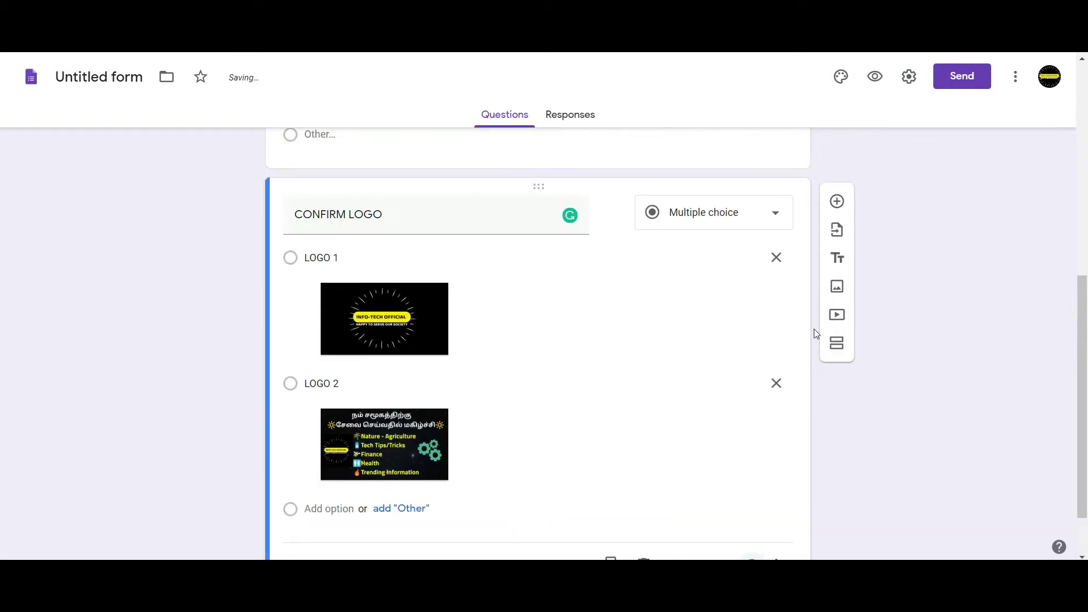
# Add a second section after the CONFIRM LOGO question.
pyautogui.click(839, 227)
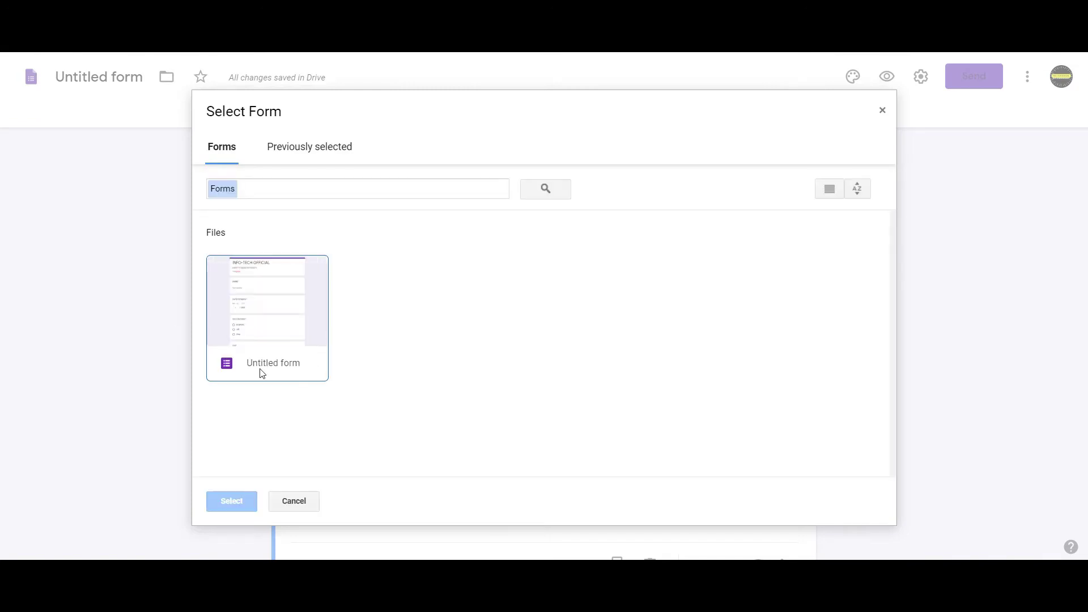
pyautogui.click(883, 112)
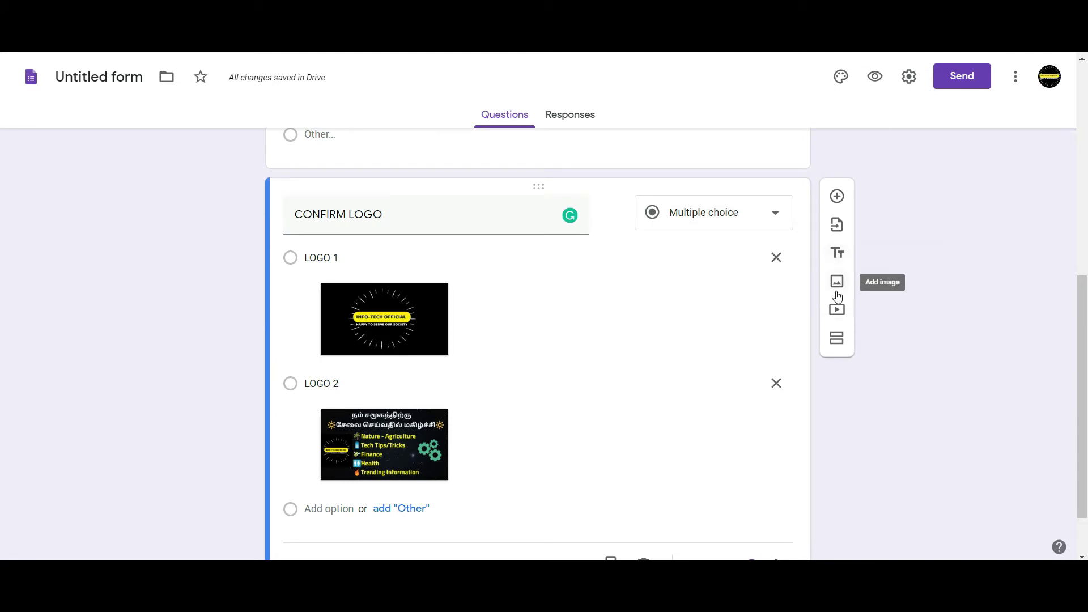
pyautogui.click(838, 338)
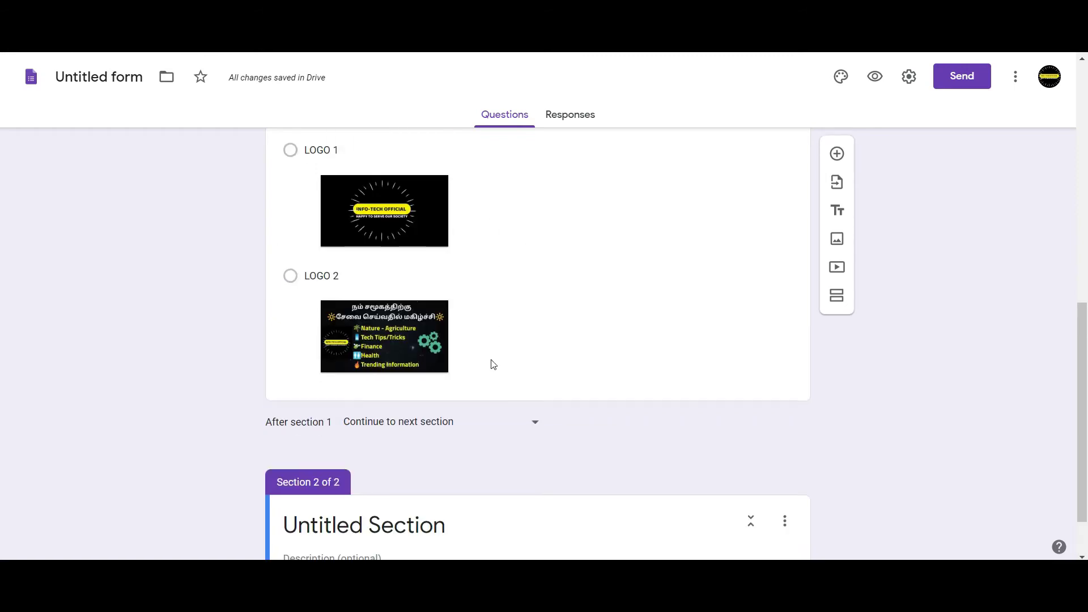
# Route section 1 to section 2 and title section 2 'LOGO 1'.
pyautogui.click(532, 353)
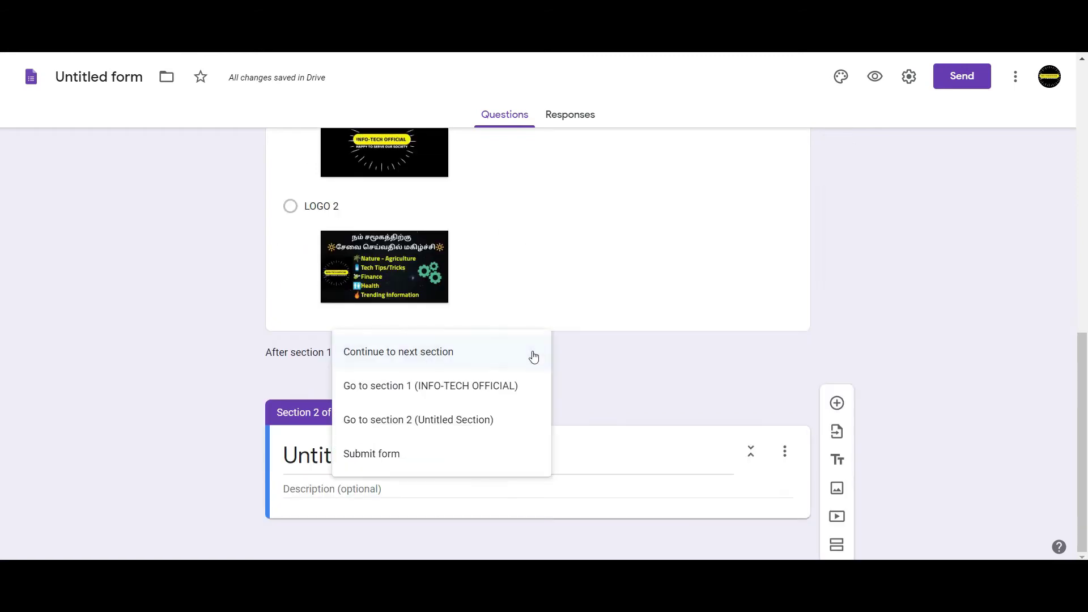
pyautogui.click(444, 422)
pyautogui.click(362, 455)
pyautogui.write('LOGO 1')
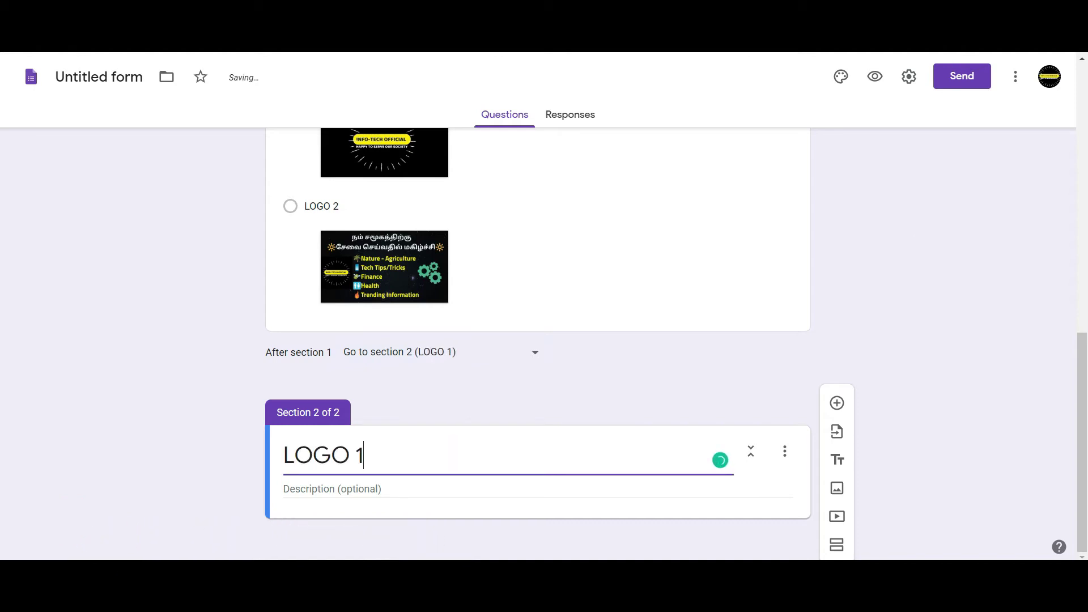
# Add a required REASON FOR SELECTION Paragraph question to LOGO 1, then a third section.
pyautogui.click(837, 403)
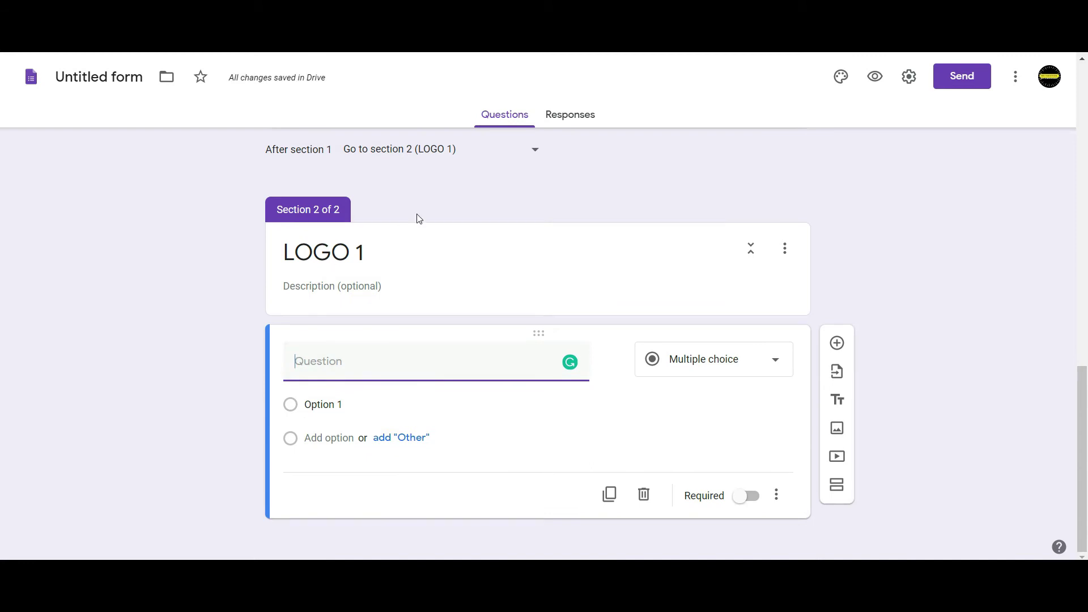
pyautogui.write('REASON FOR SELECTION')
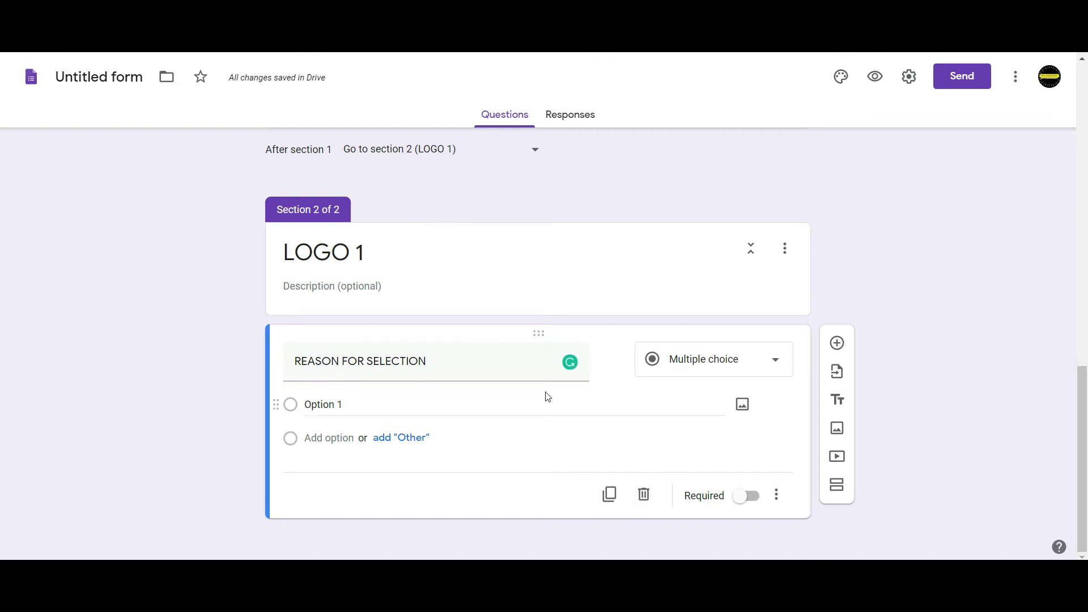
pyautogui.click(697, 359)
pyautogui.click(731, 170)
pyautogui.click(738, 495)
pyautogui.click(837, 509)
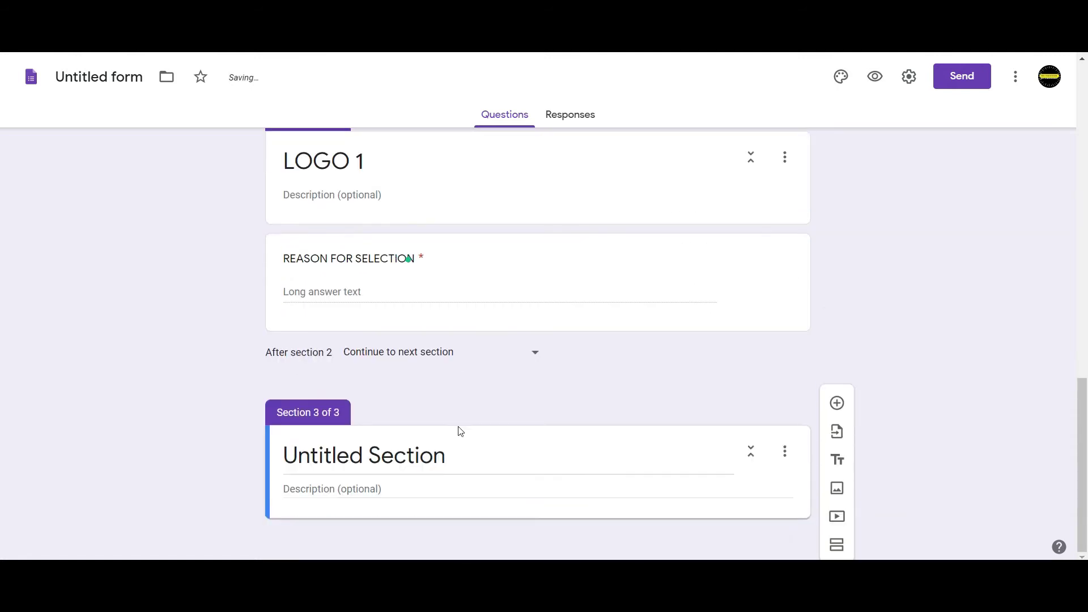
pyautogui.scroll(10, 449, 416)
pyautogui.click(449, 410)
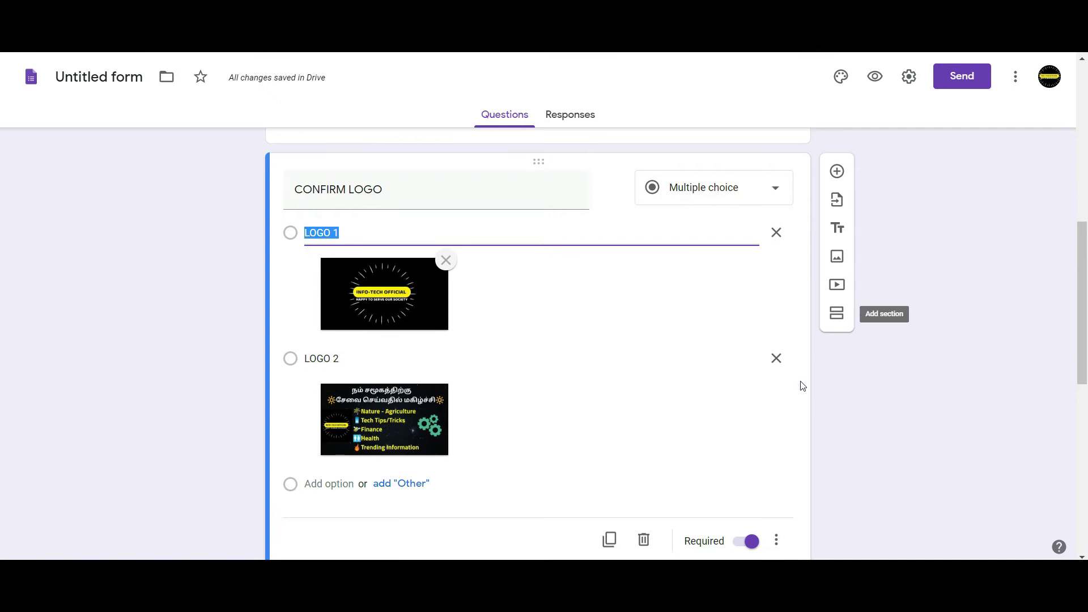
pyautogui.scroll(-9, 673, 352)
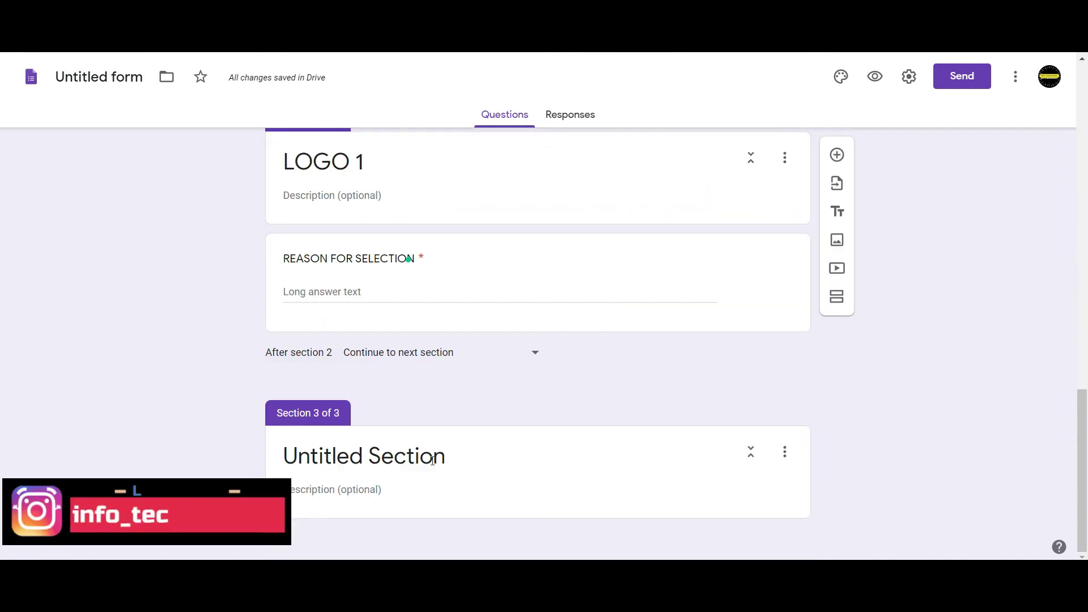
# Name section 3 'LOGO 2' and give it a REASON FOR SELECTION Paragraph question.
pyautogui.click(432, 460)
pyautogui.write('LOGO 2')
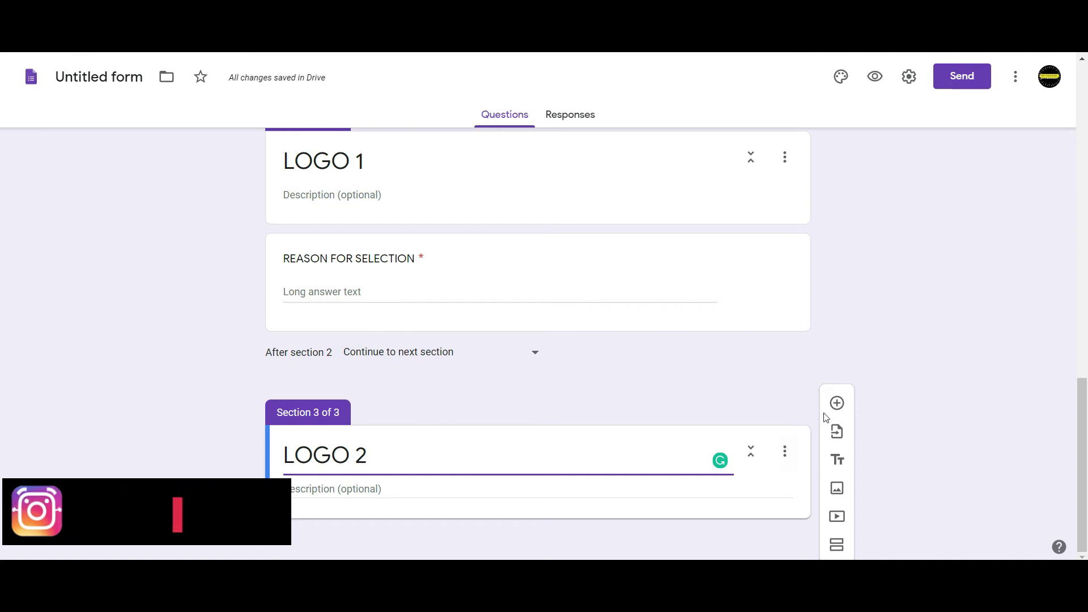
pyautogui.click(837, 403)
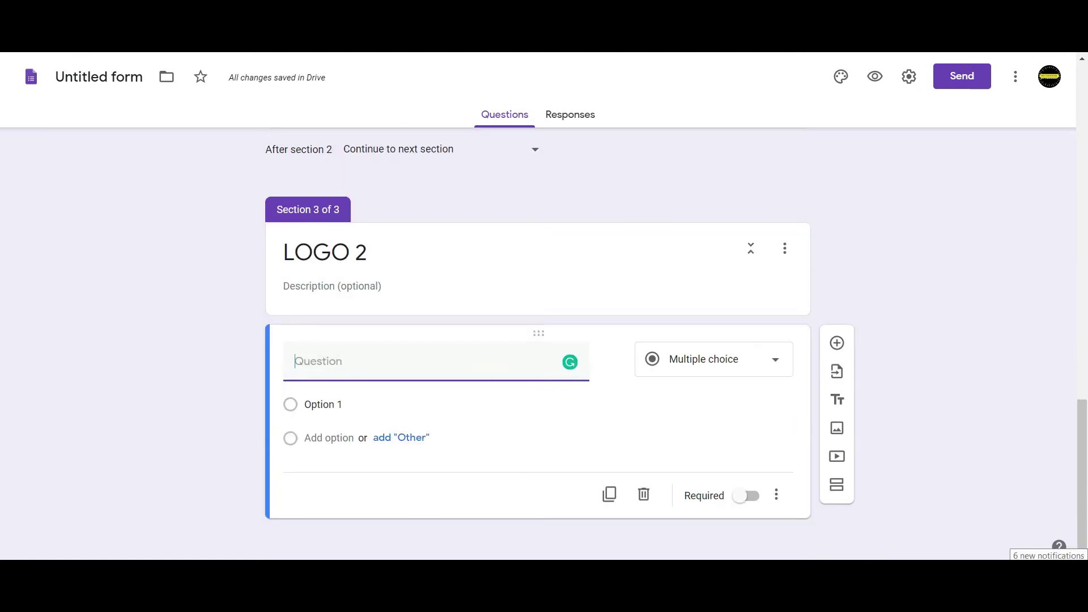
pyautogui.write('REASON FOR SELECTION')
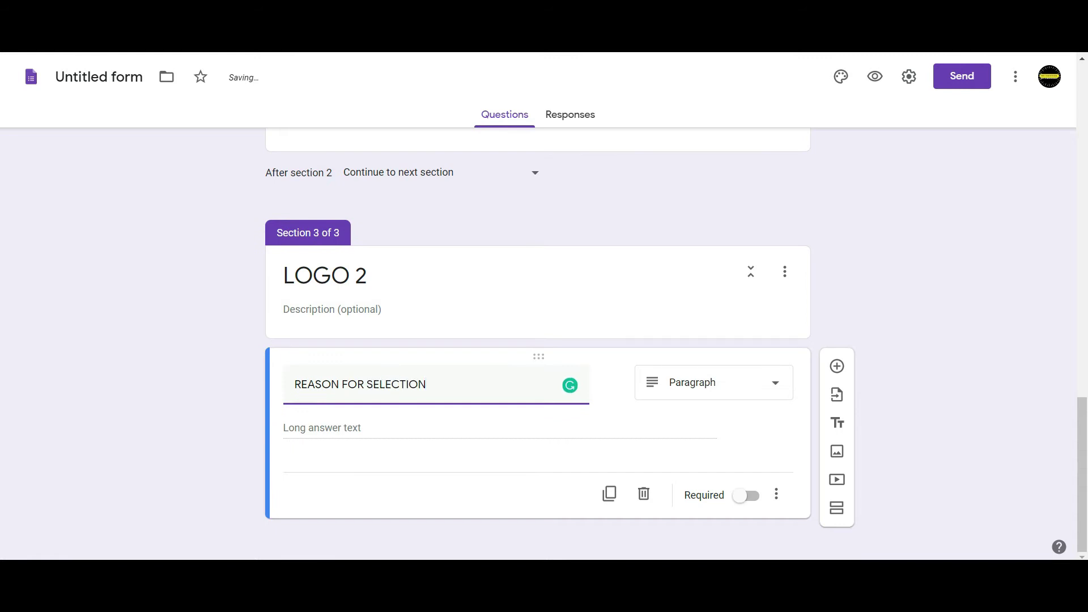
pyautogui.click(104, 370)
pyautogui.scroll(9, 246, 385)
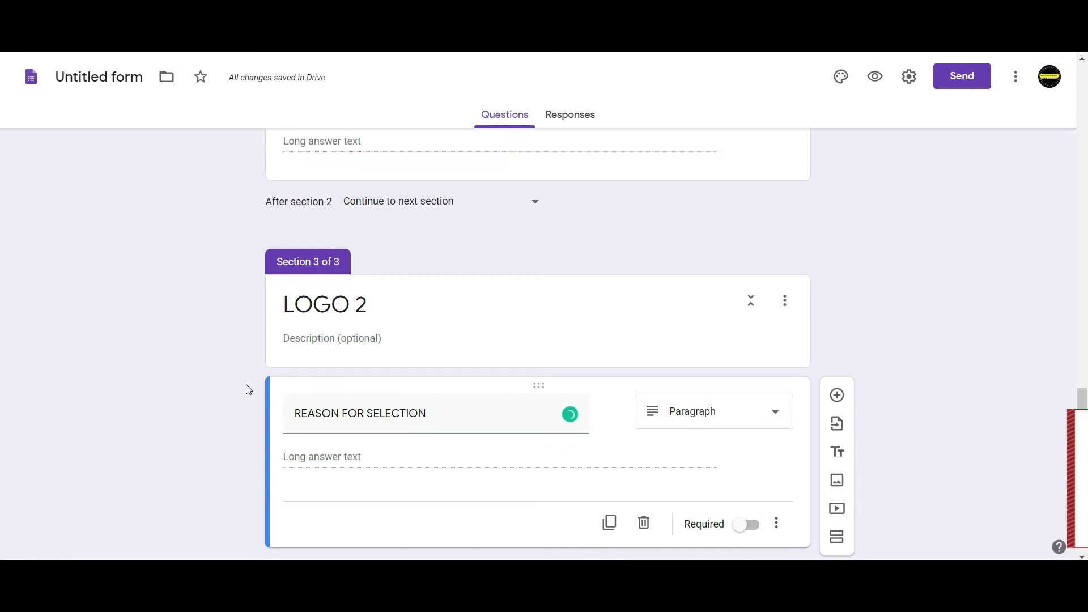
pyautogui.click(1072, 422)
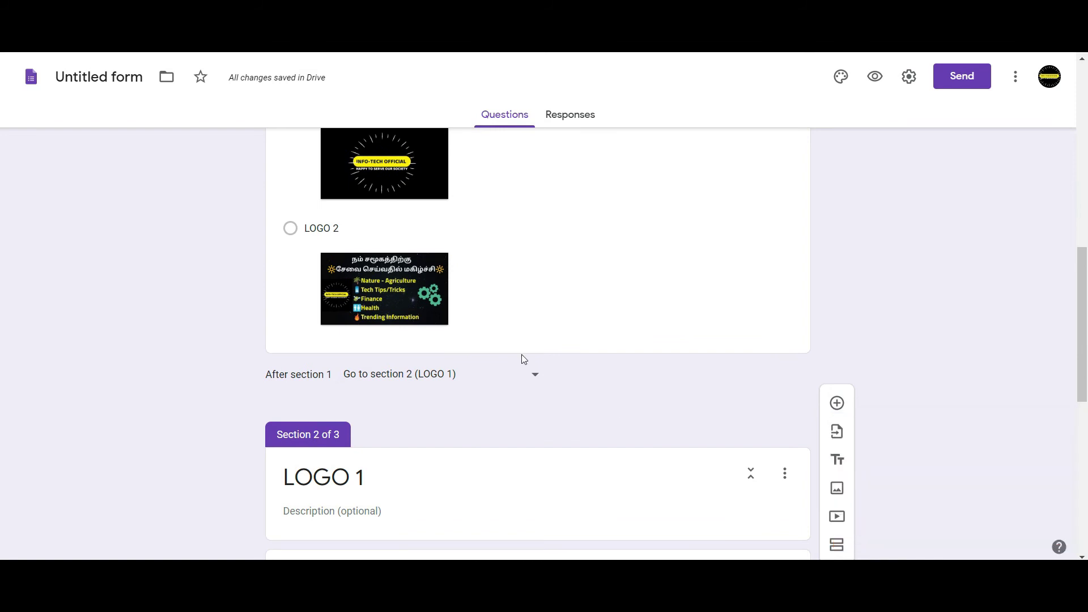
pyautogui.scroll(2, 522, 355)
pyautogui.scroll(-9, 470, 365)
pyautogui.scroll(10, 469, 384)
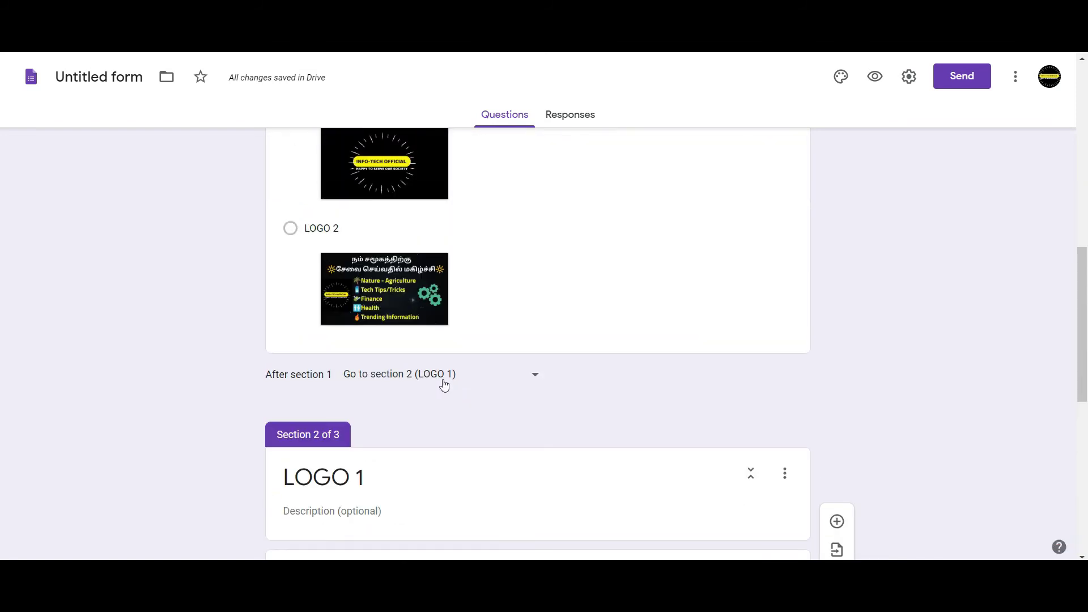
pyautogui.scroll(-5, 372, 397)
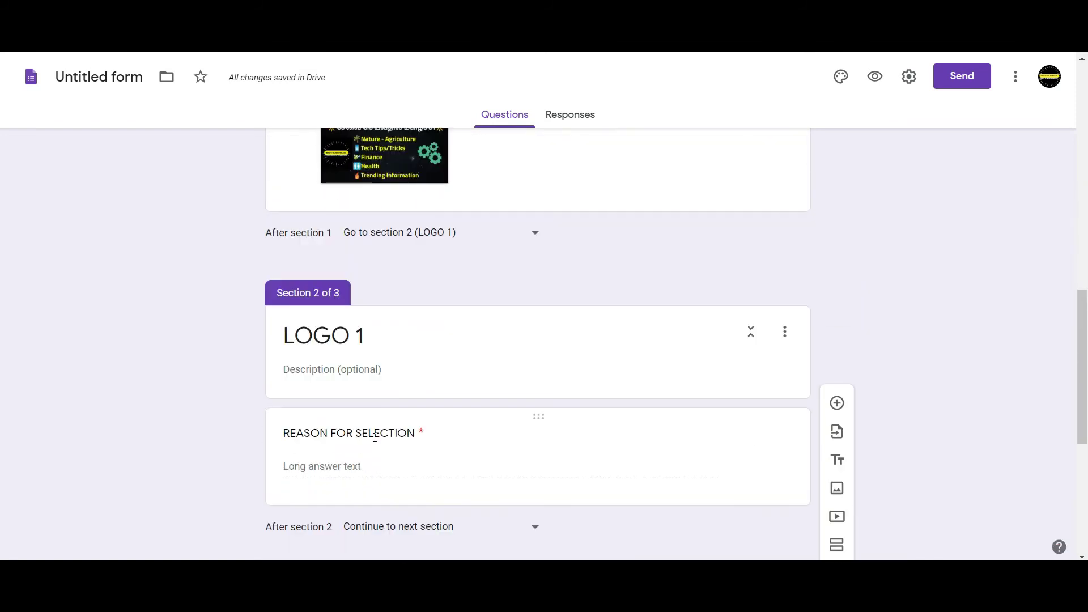
# Type a price description into the LOGO 1 section.
pyautogui.click(358, 371)
pyautogui.write('RS. 100')
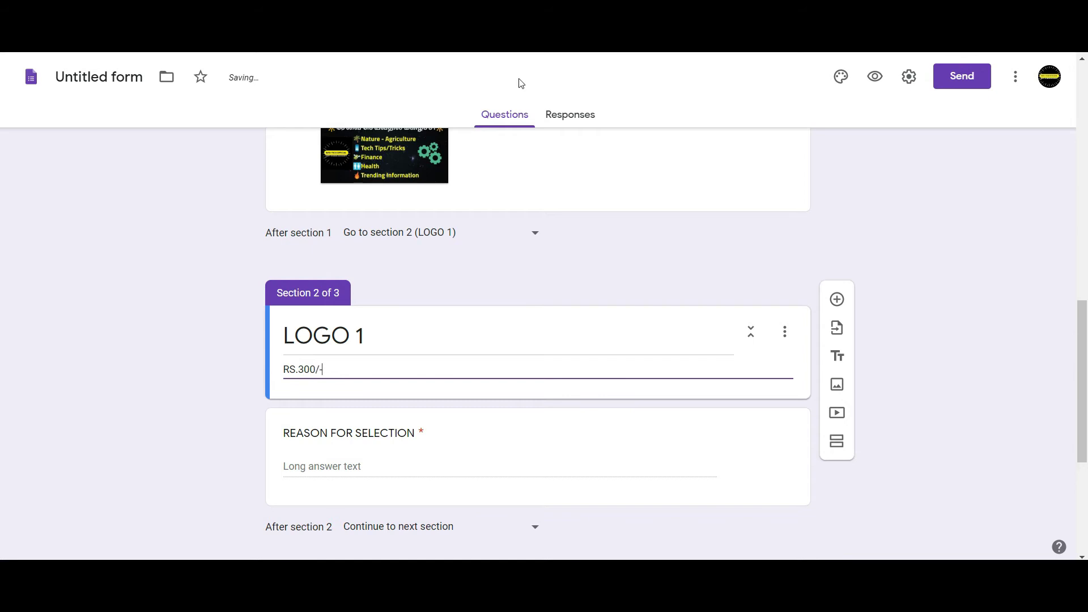
pyautogui.scroll(-5, 459, 231)
# Enter RS.250/- as the LOGO 2 section description.
pyautogui.click(363, 390)
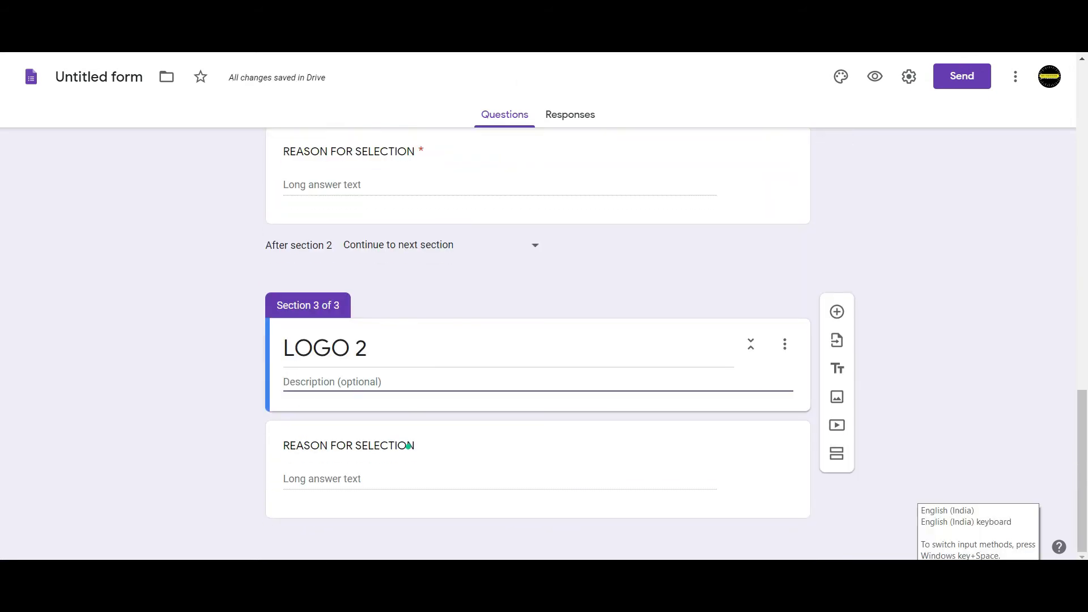
pyautogui.write('RS.')
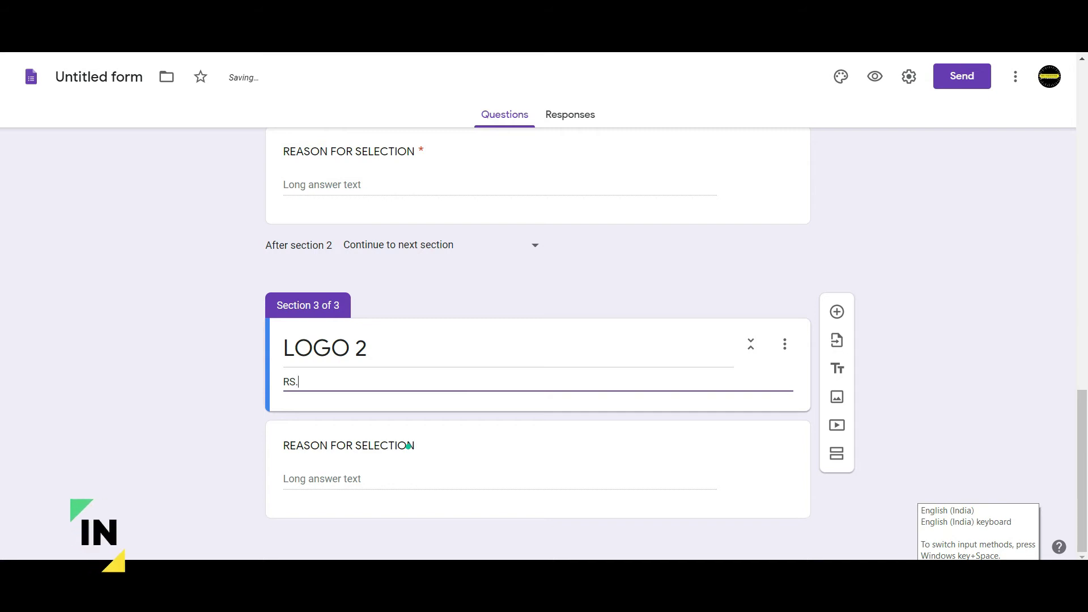
pyautogui.write('250/-')
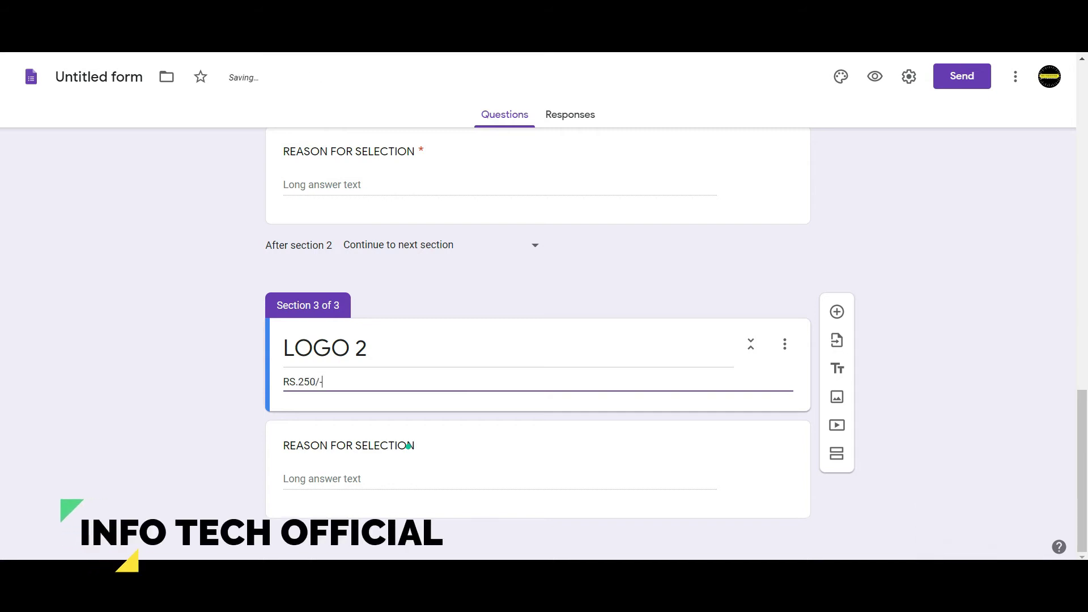
pyautogui.click(374, 479)
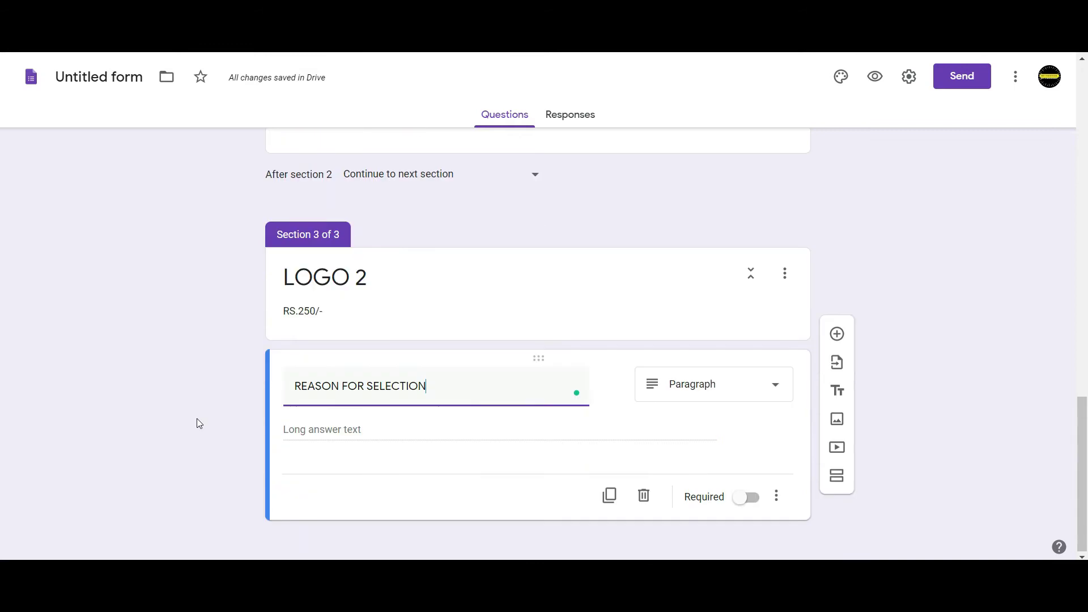
pyautogui.scroll(7, 198, 423)
pyautogui.scroll(-2, 584, 323)
# Turn on 'Go to section based on answer' for the CONFIRM LOGO question.
pyautogui.scroll(5, 652, 397)
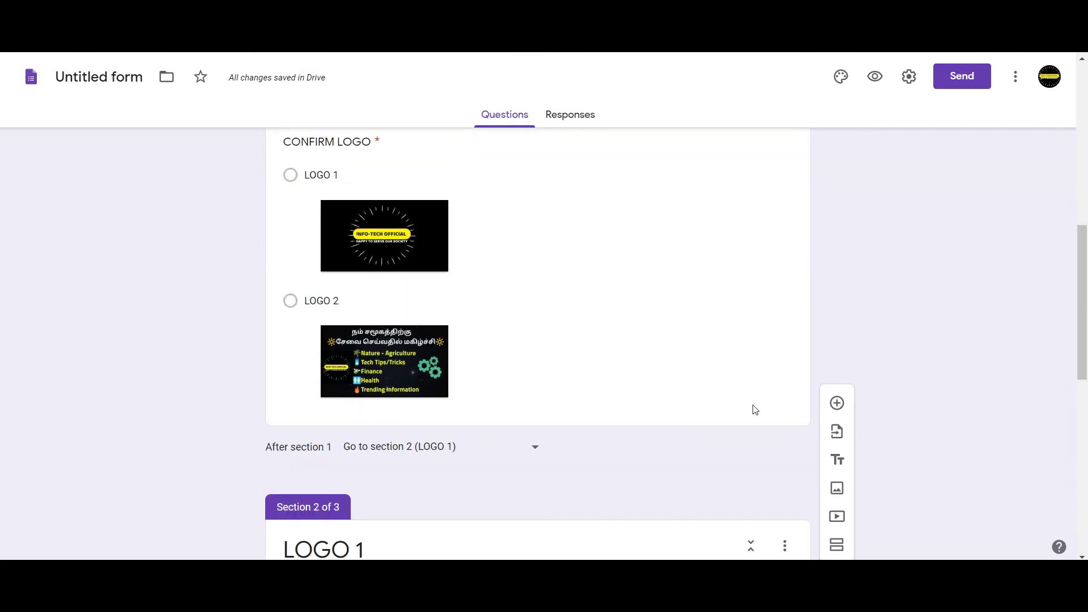
pyautogui.click(755, 410)
pyautogui.click(776, 503)
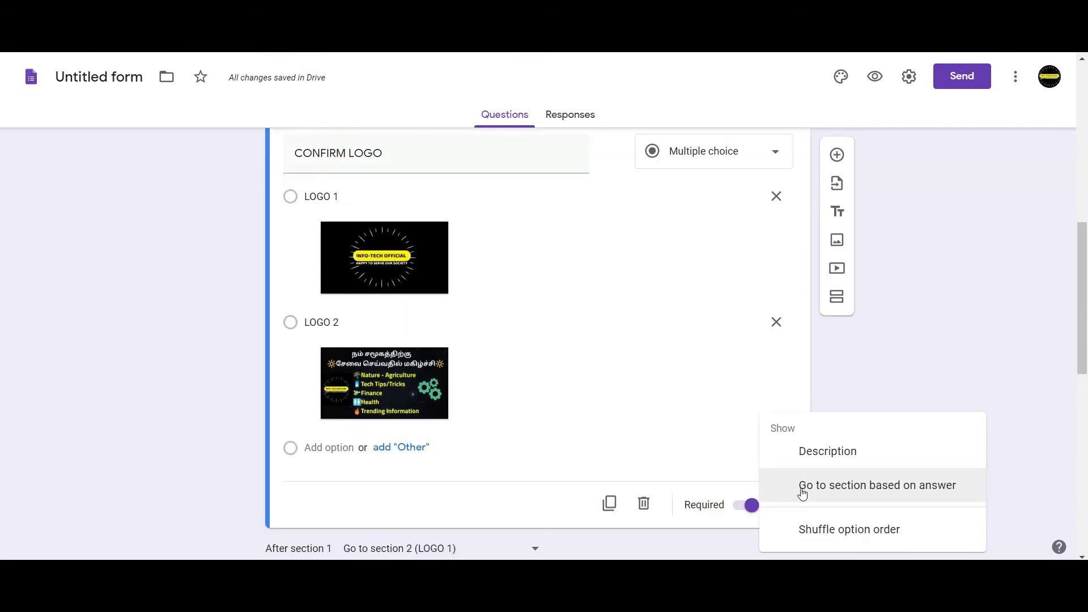
pyautogui.click(830, 486)
# Route LOGO 1 answers to section 2 and LOGO 2 answers to section 3.
pyautogui.click(717, 200)
pyautogui.click(708, 263)
pyautogui.click(685, 322)
pyautogui.click(646, 423)
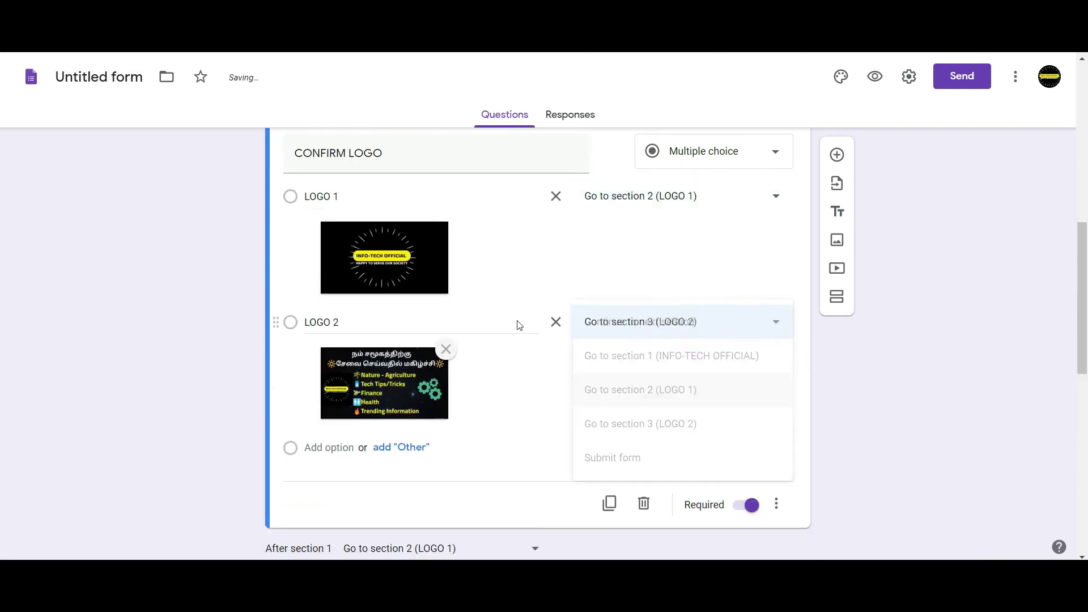
pyautogui.scroll(-6, 404, 363)
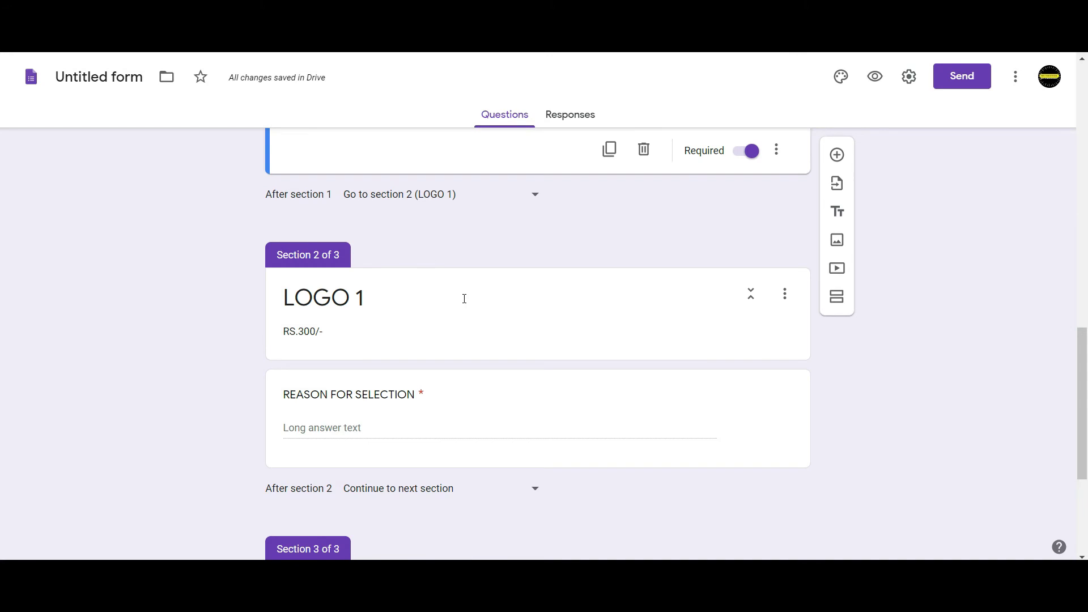
pyautogui.scroll(6, 464, 299)
pyautogui.scroll(-2, 516, 280)
pyautogui.scroll(-5, 586, 423)
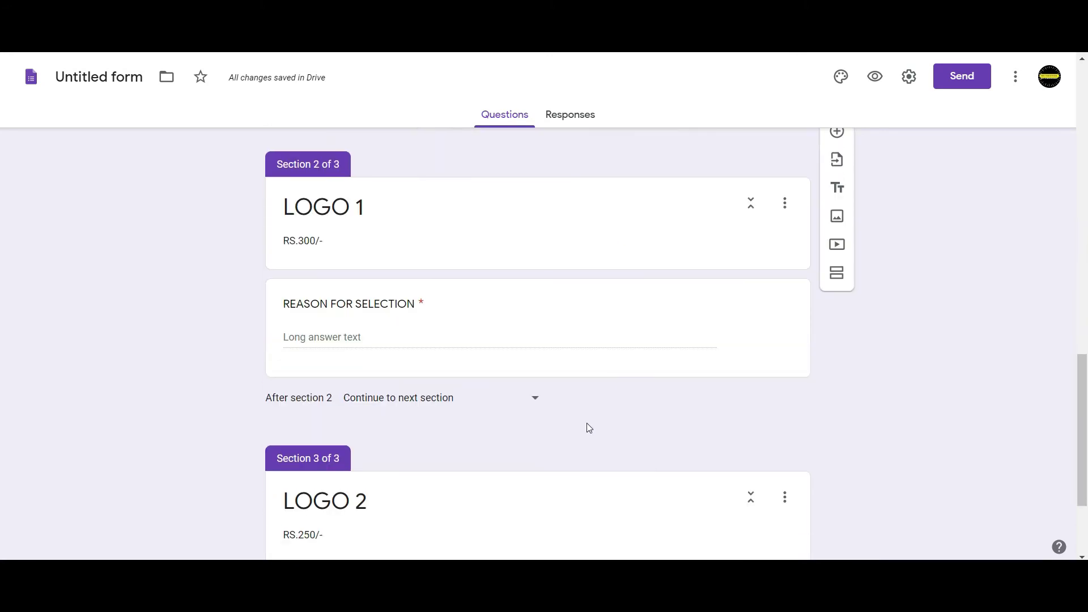
pyautogui.scroll(-3, 587, 426)
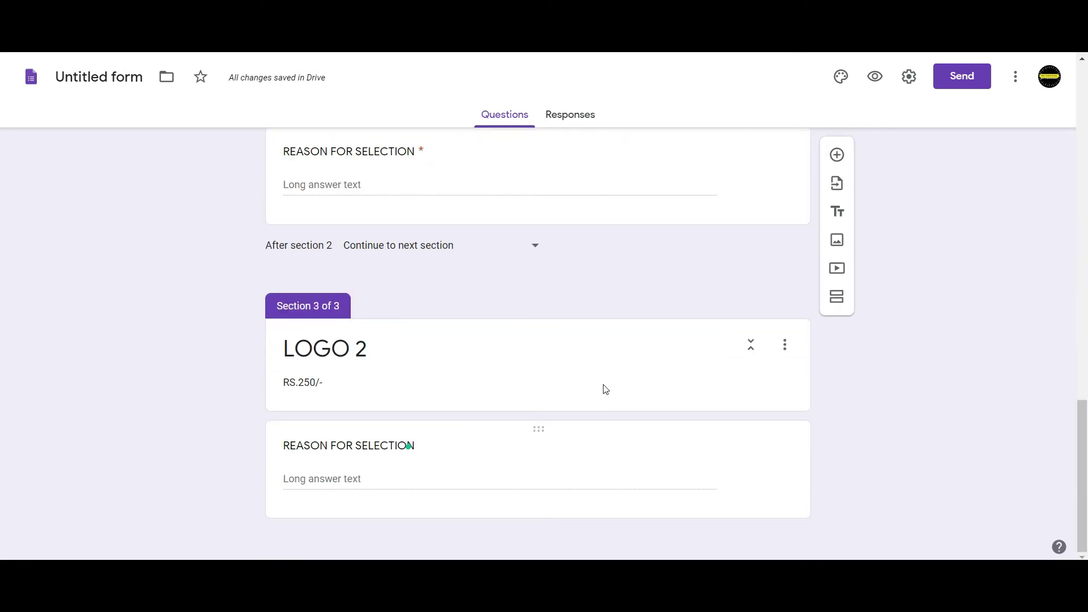
pyautogui.scroll(6, 624, 340)
pyautogui.scroll(6, 243, 413)
pyautogui.scroll(-5, 340, 414)
pyautogui.scroll(12, 340, 413)
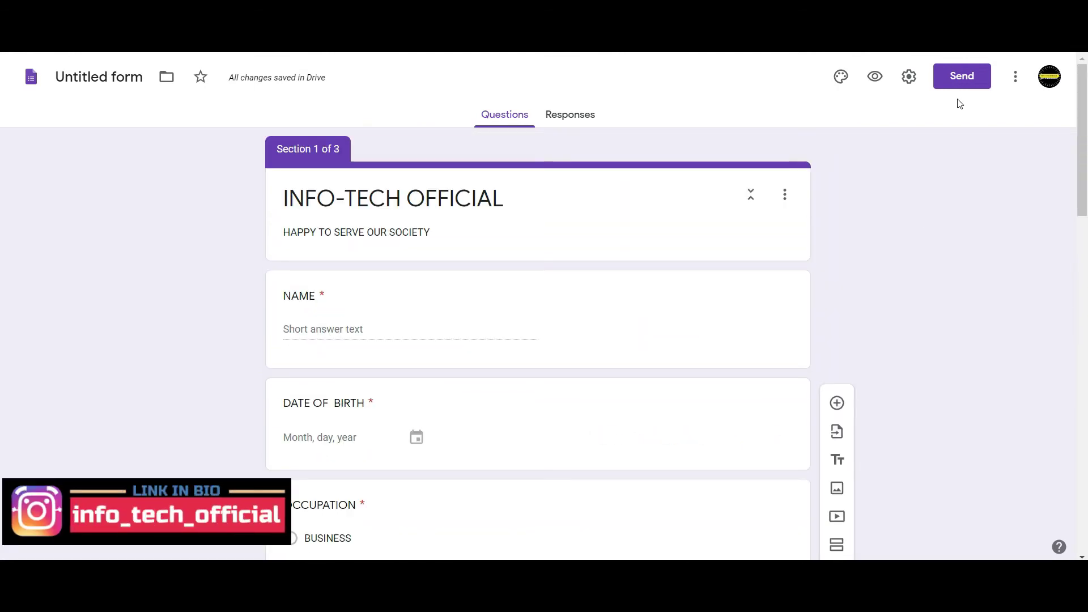
# Pick a theme colour and insert the coloured-pencils header image.
pyautogui.click(850, 80)
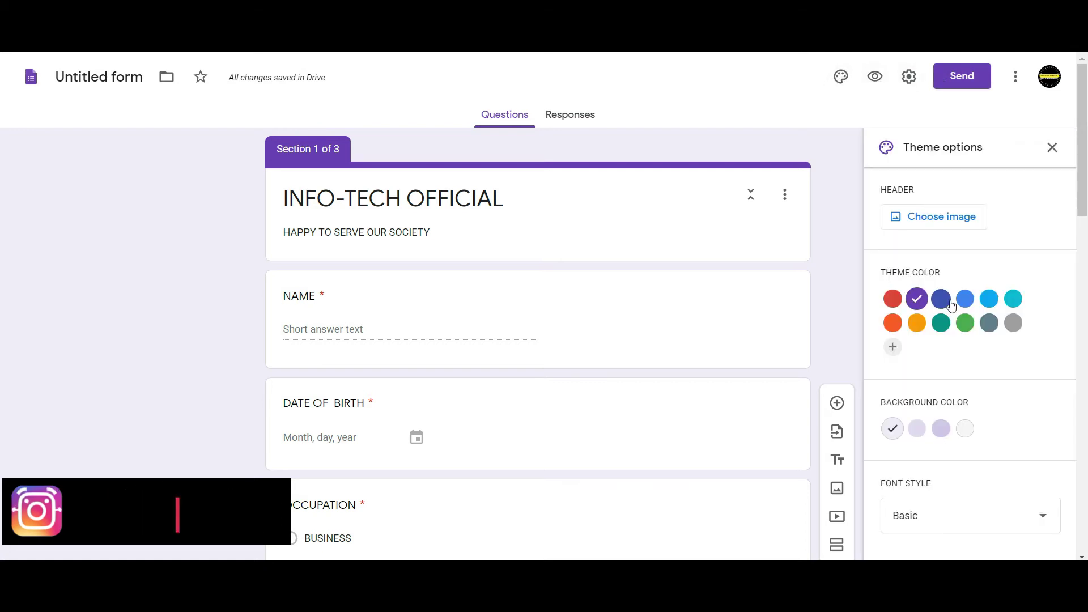
pyautogui.click(989, 298)
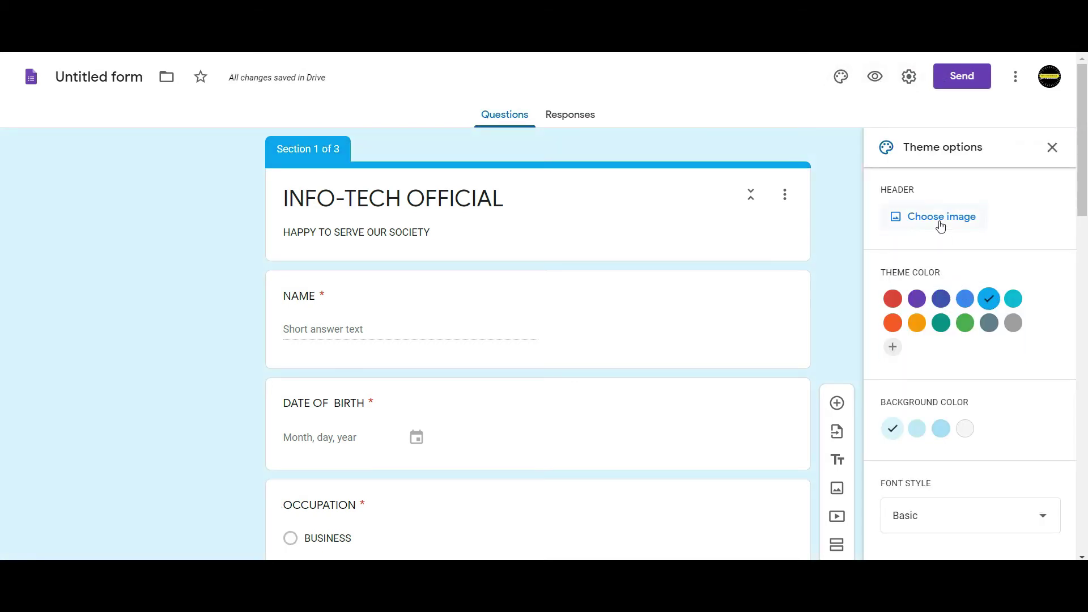
pyautogui.click(940, 226)
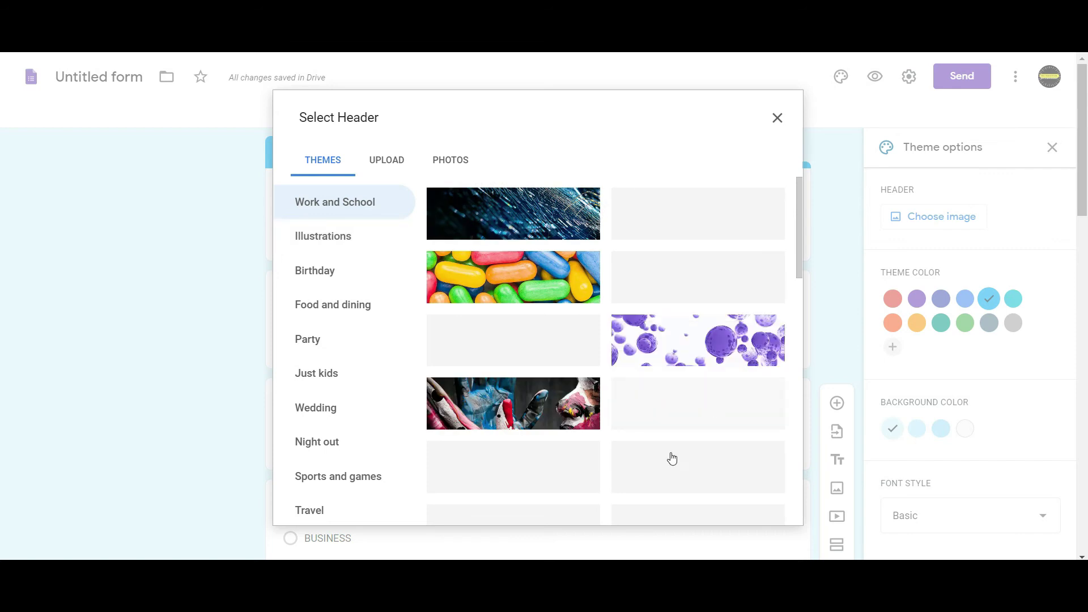
pyautogui.scroll(-4, 615, 213)
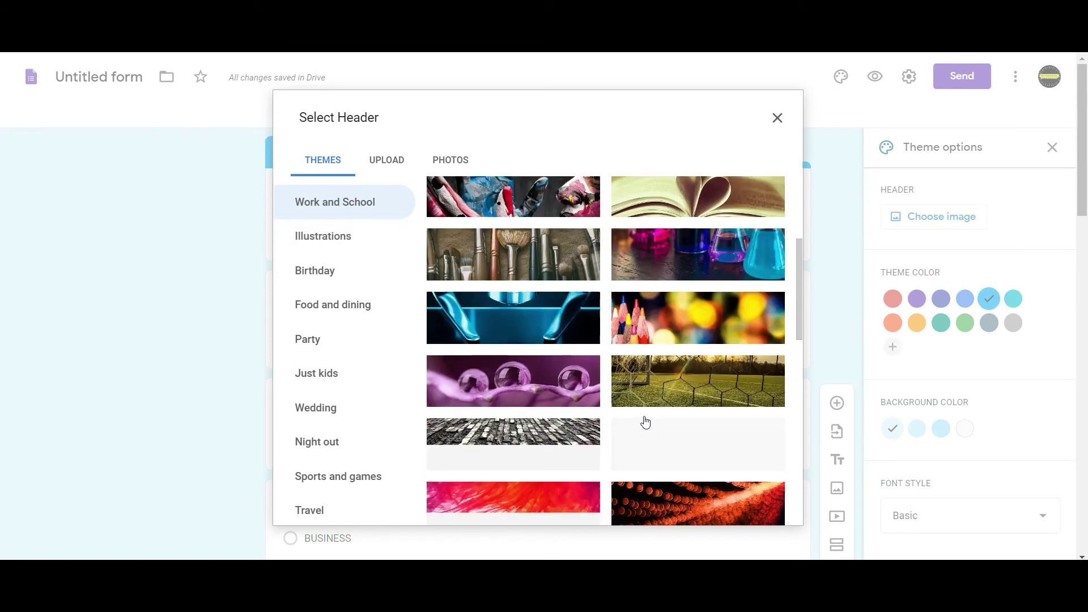
pyautogui.click(707, 309)
pyautogui.click(762, 510)
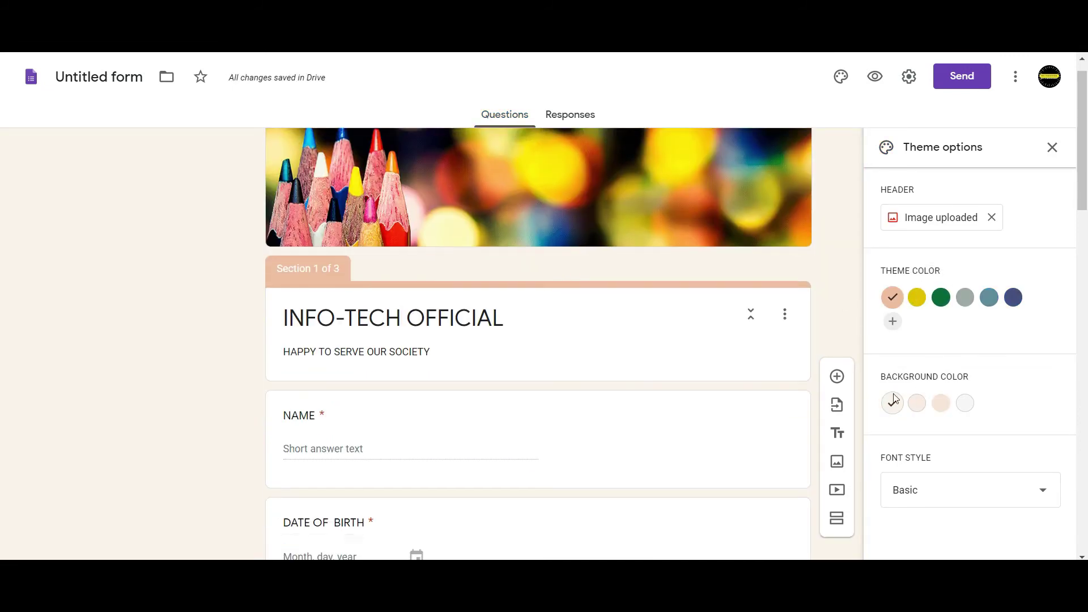
# Set the font style to Playful and the background to the lighter peach shade.
pyautogui.scroll(-6, 991, 347)
pyautogui.click(986, 491)
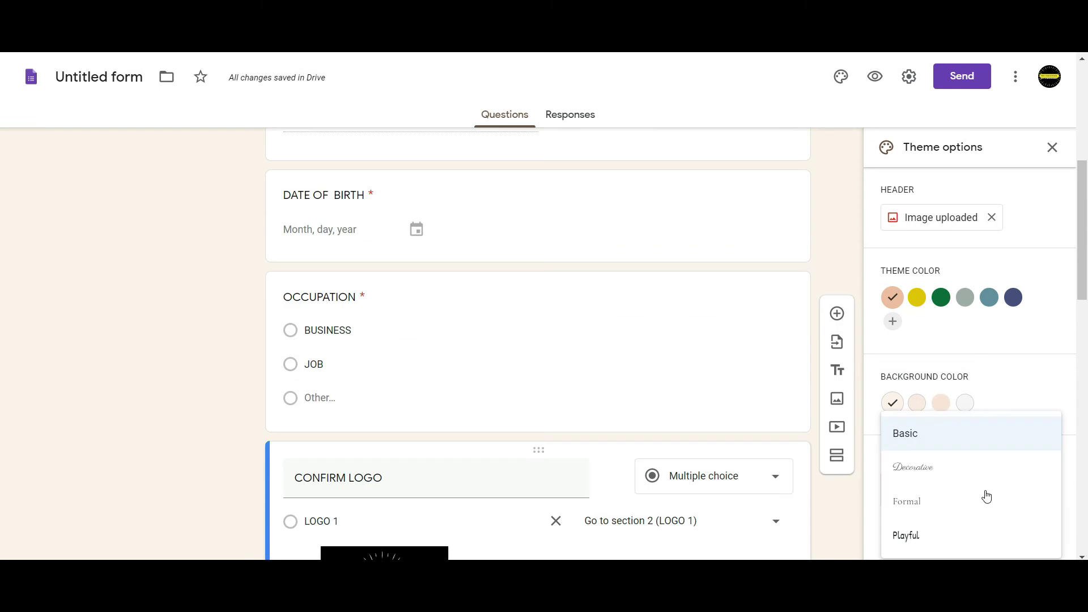
pyautogui.click(937, 543)
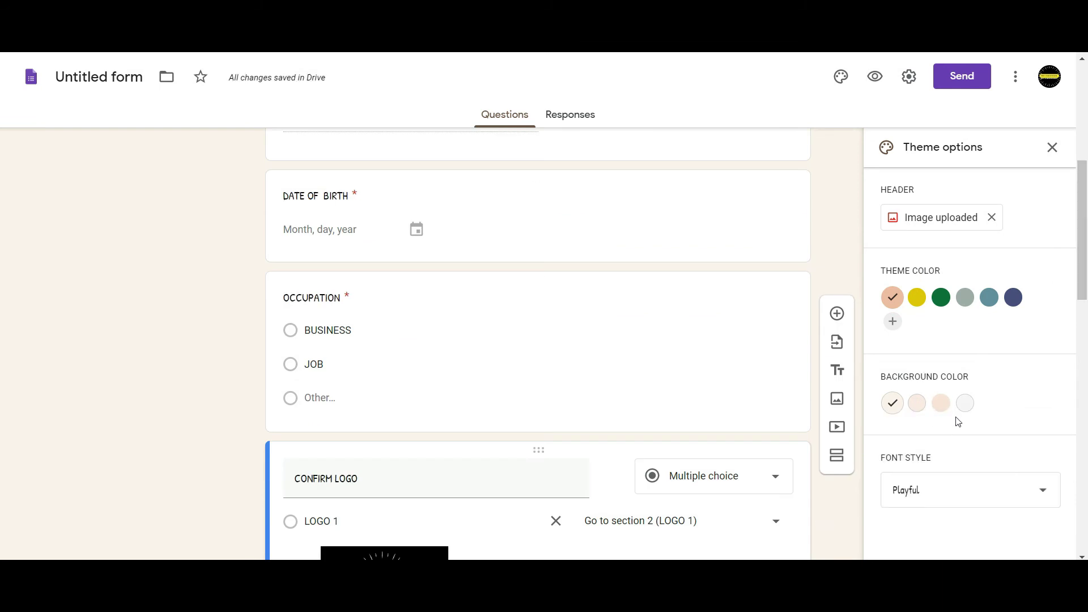
pyautogui.click(941, 403)
pyautogui.scroll(3, 771, 491)
pyautogui.click(917, 403)
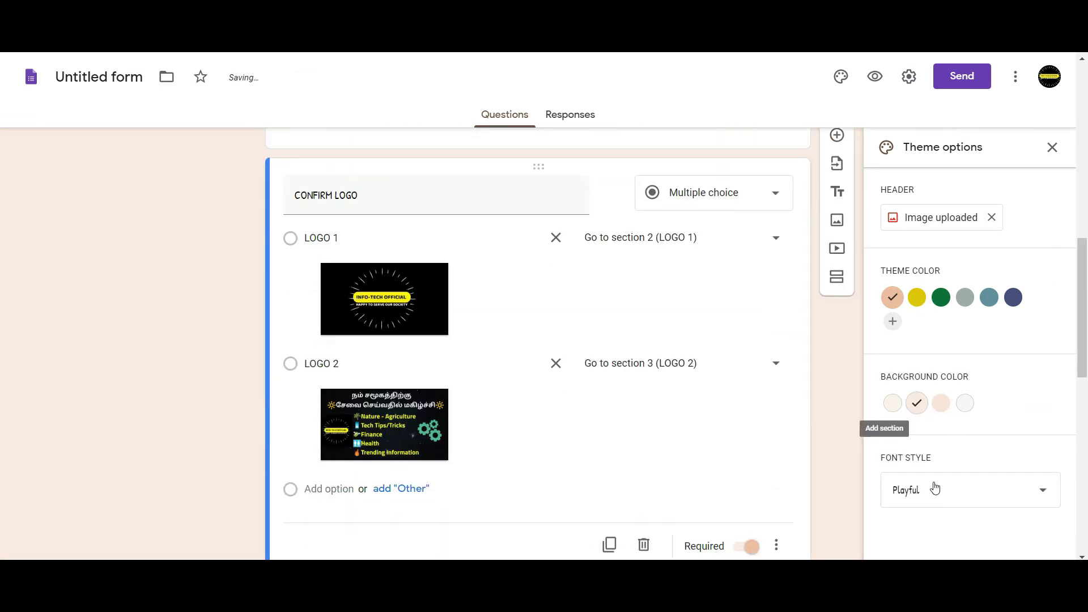
pyautogui.click(1053, 148)
# Enable Collect email addresses, leaving one-response limit, editing and receipts off.
pyautogui.click(909, 76)
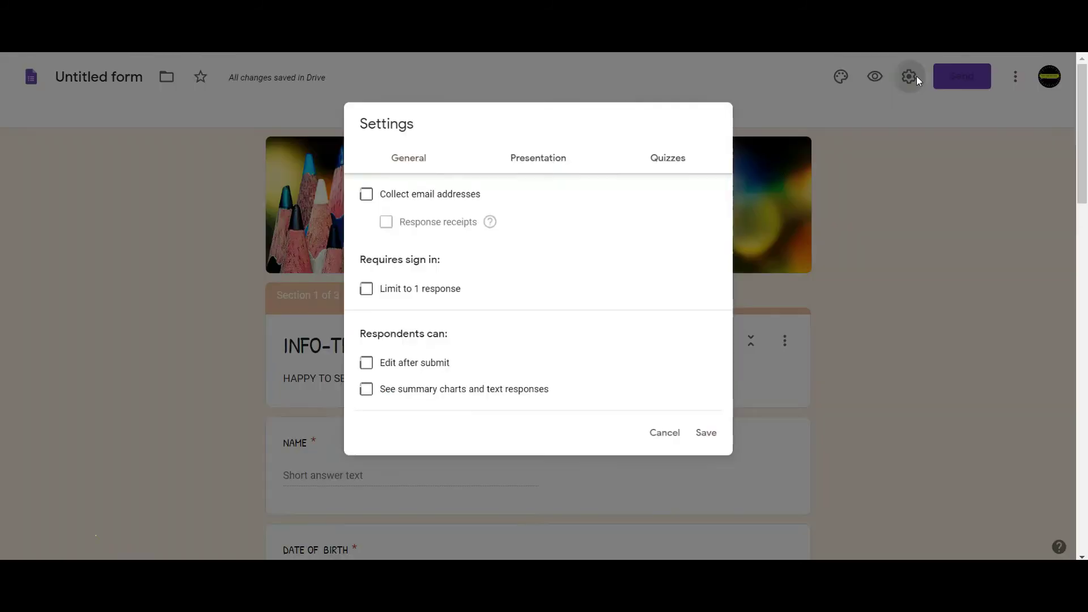
pyautogui.click(354, 187)
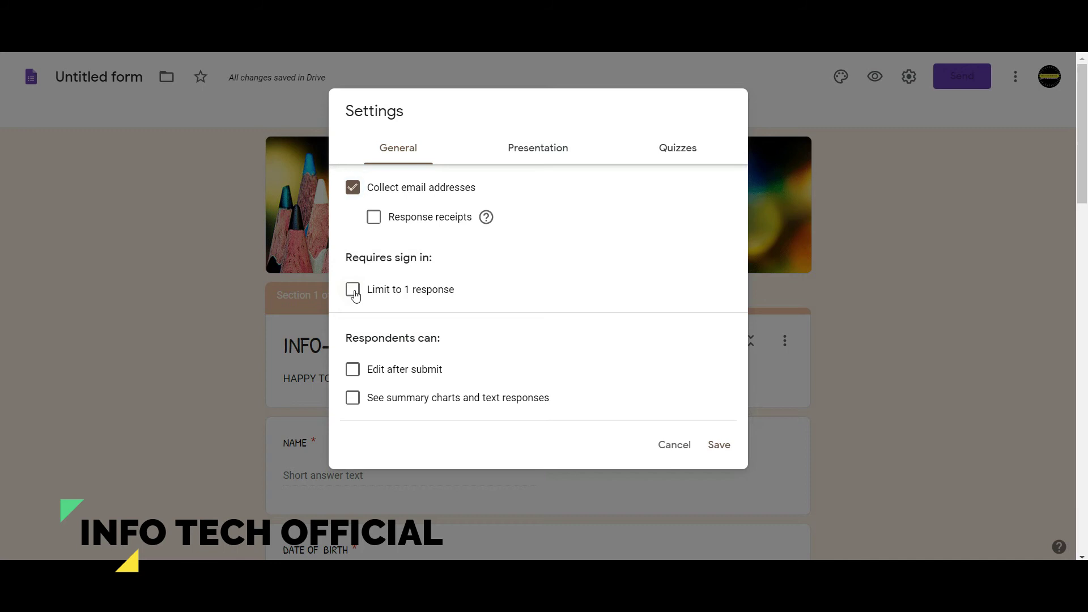
pyautogui.click(353, 290)
pyautogui.click(354, 396)
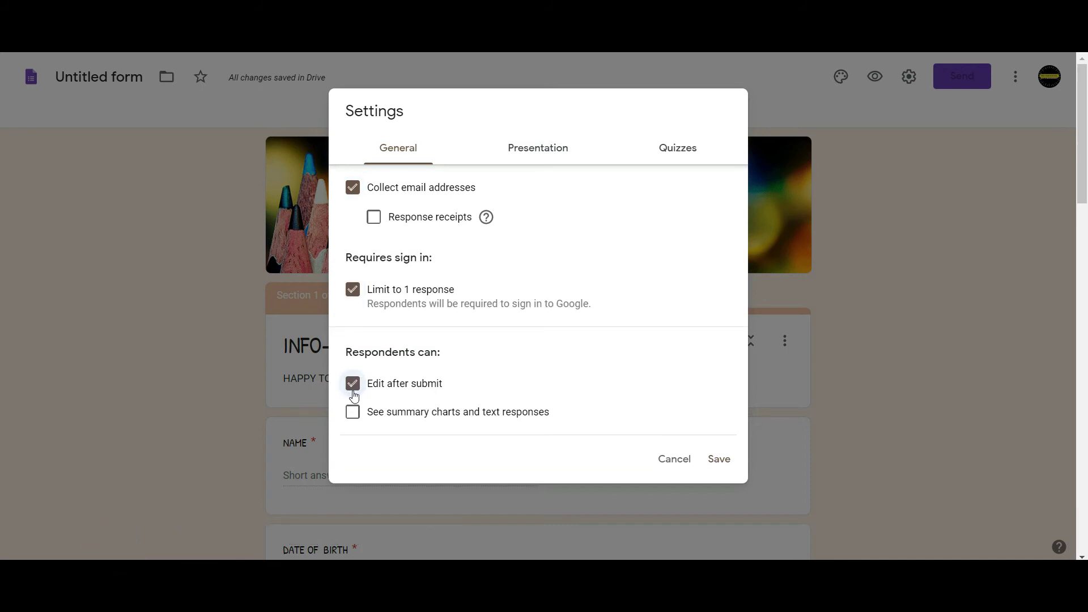
pyautogui.click(351, 386)
pyautogui.click(355, 294)
pyautogui.click(374, 218)
pyautogui.click(374, 218)
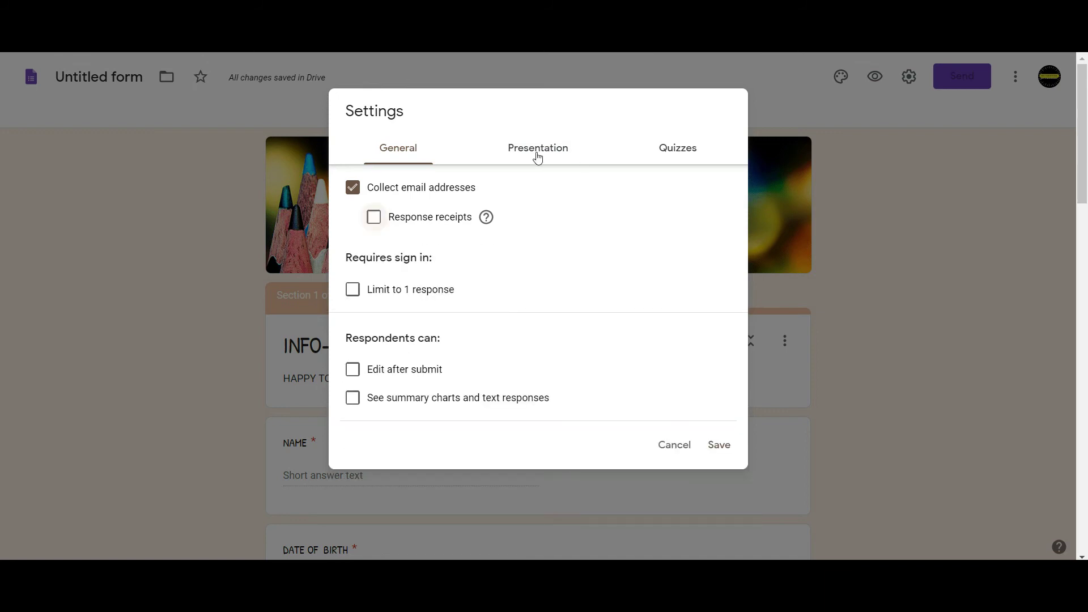
# In Presentation settings, enable Show link to submit another response, keeping shuffle off.
pyautogui.click(539, 149)
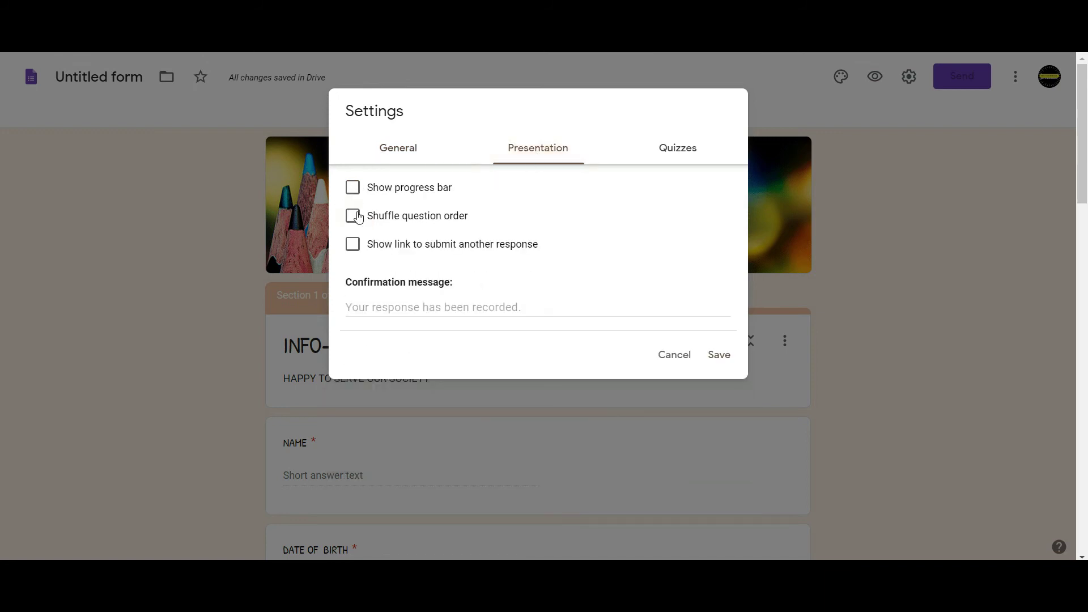
pyautogui.click(353, 249)
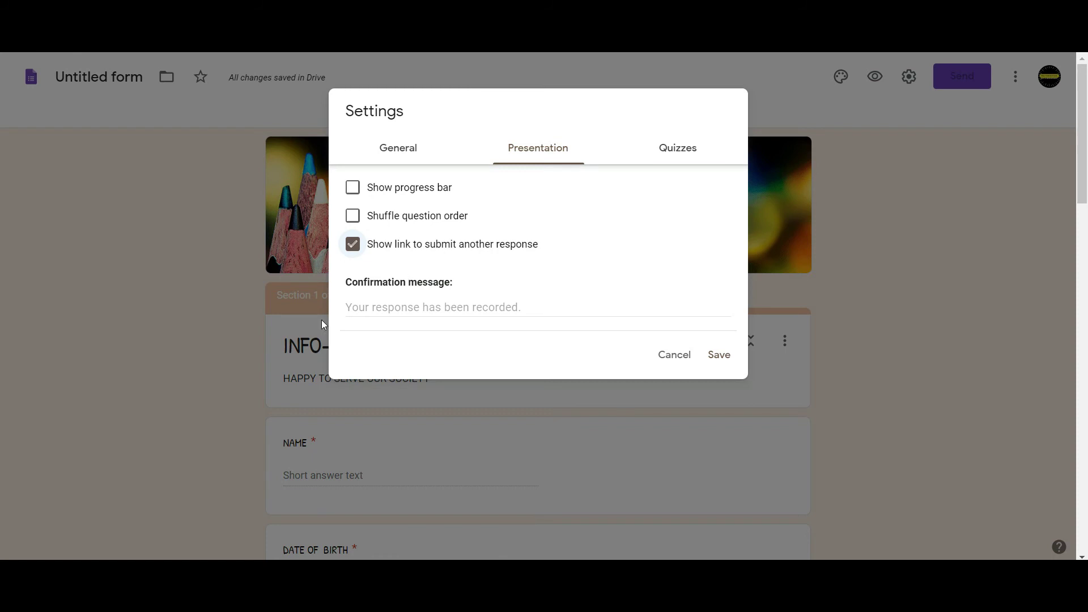
pyautogui.click(353, 218)
pyautogui.click(352, 216)
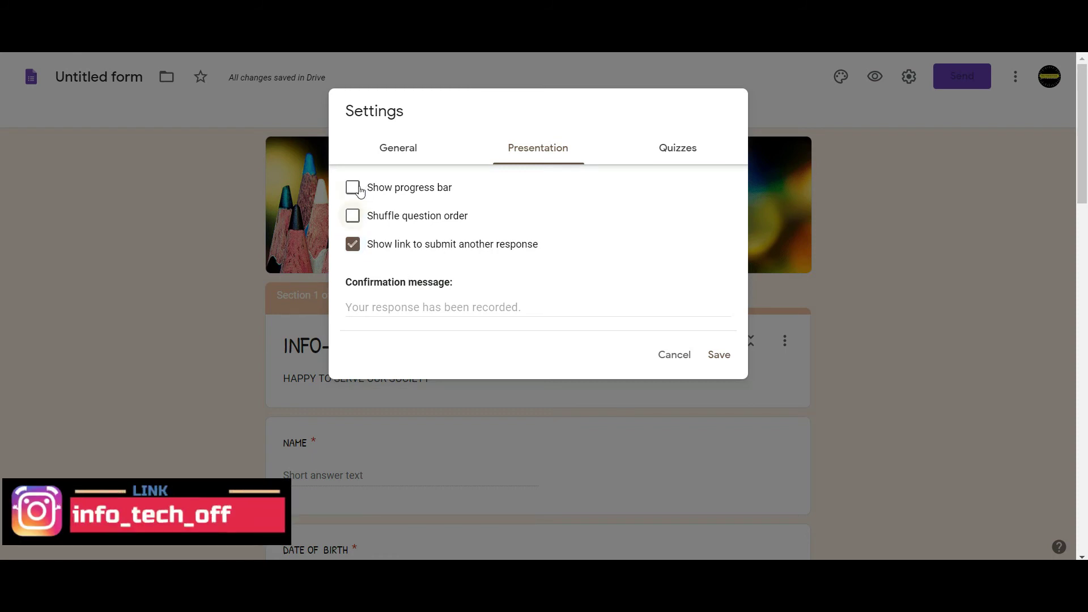
pyautogui.click(390, 307)
# Type a thank-you confirmation message.
pyautogui.write('Thanj')
pyautogui.press('BackSpace')
pyautogui.write('ks fd')
pyautogui.press('BackSpace')
pyautogui.press('BackSpace')
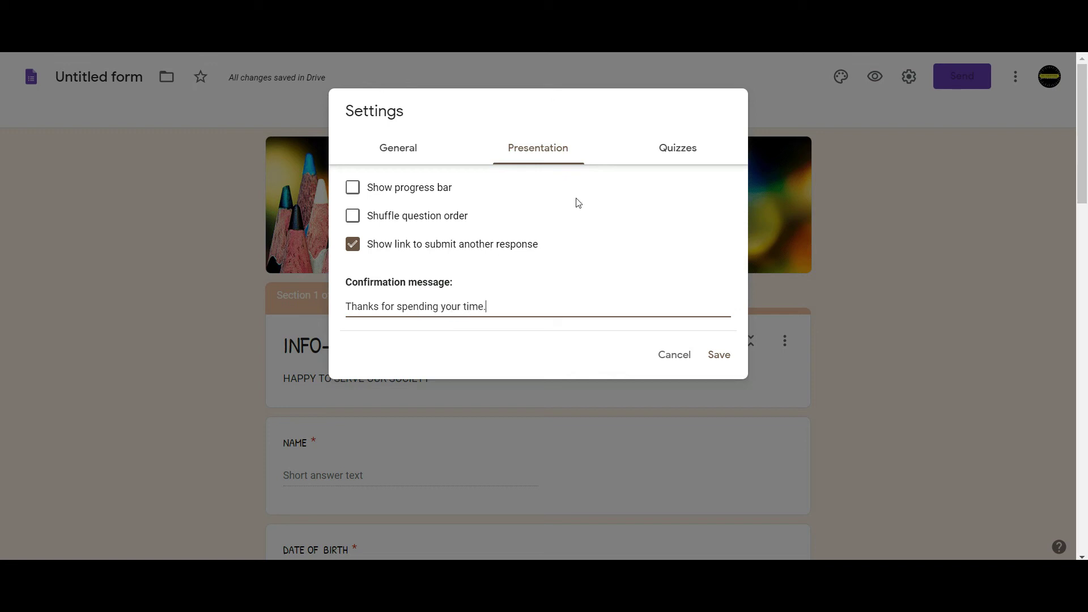
# Leave quiz mode off in the Quizzes settings and save the settings.
pyautogui.click(672, 154)
pyautogui.click(359, 190)
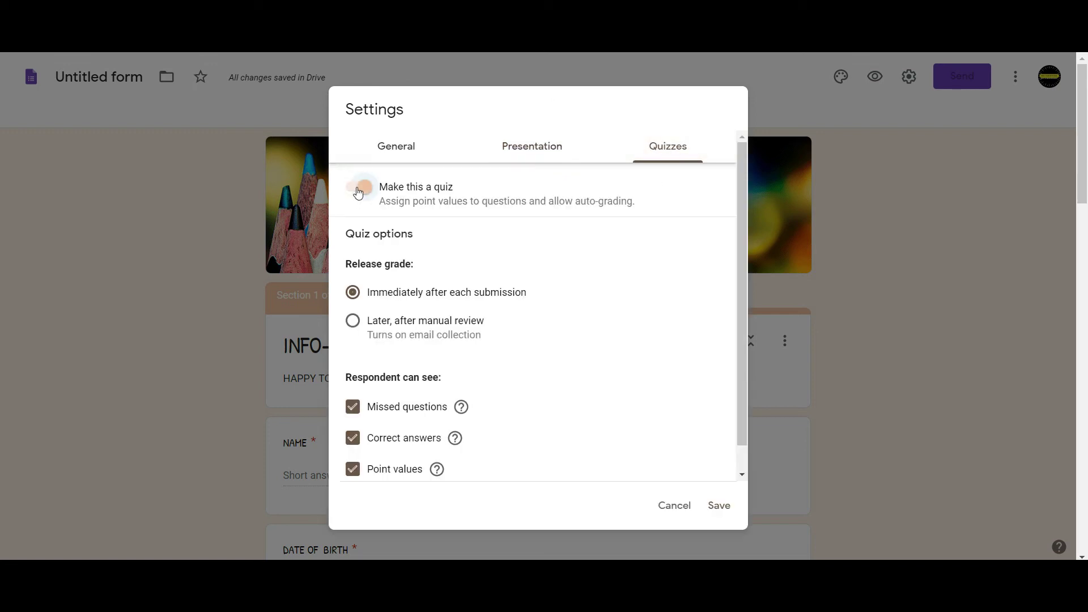
pyautogui.scroll(-1, 399, 342)
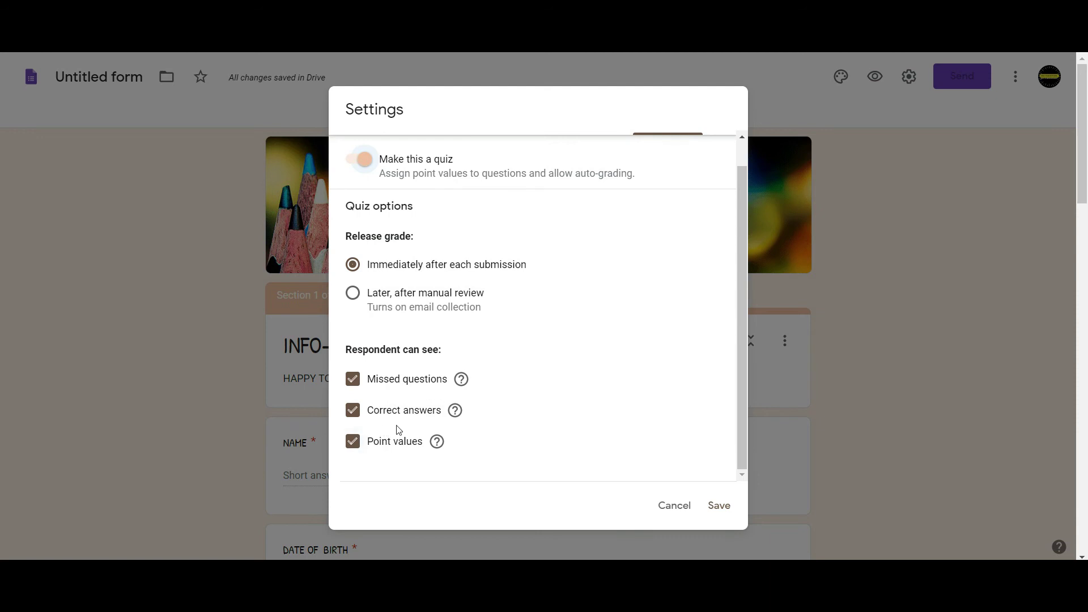
pyautogui.scroll(1, 381, 448)
pyautogui.click(363, 182)
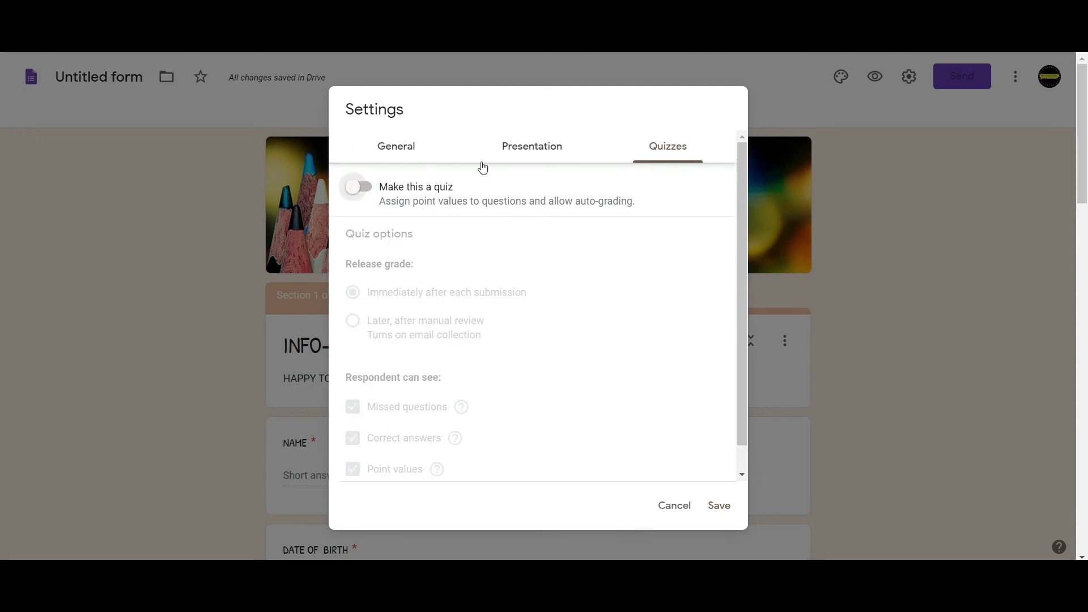
pyautogui.click(485, 158)
pyautogui.click(718, 356)
# Check the Send dialog and close it without sending the form.
pyautogui.scroll(-3, 457, 402)
pyautogui.scroll(2, 448, 453)
pyautogui.click(977, 82)
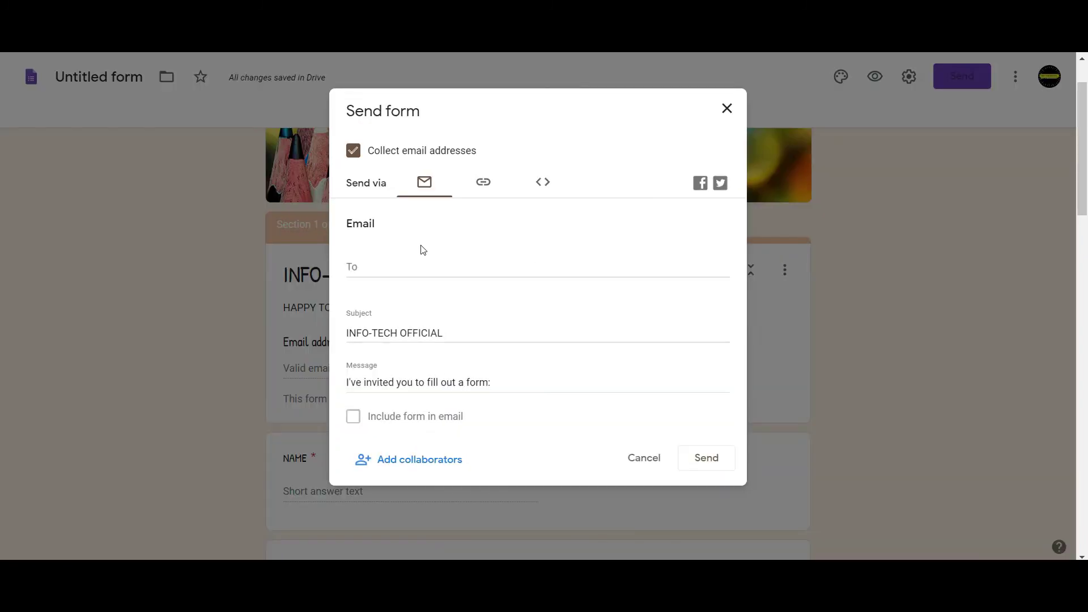
pyautogui.click(393, 267)
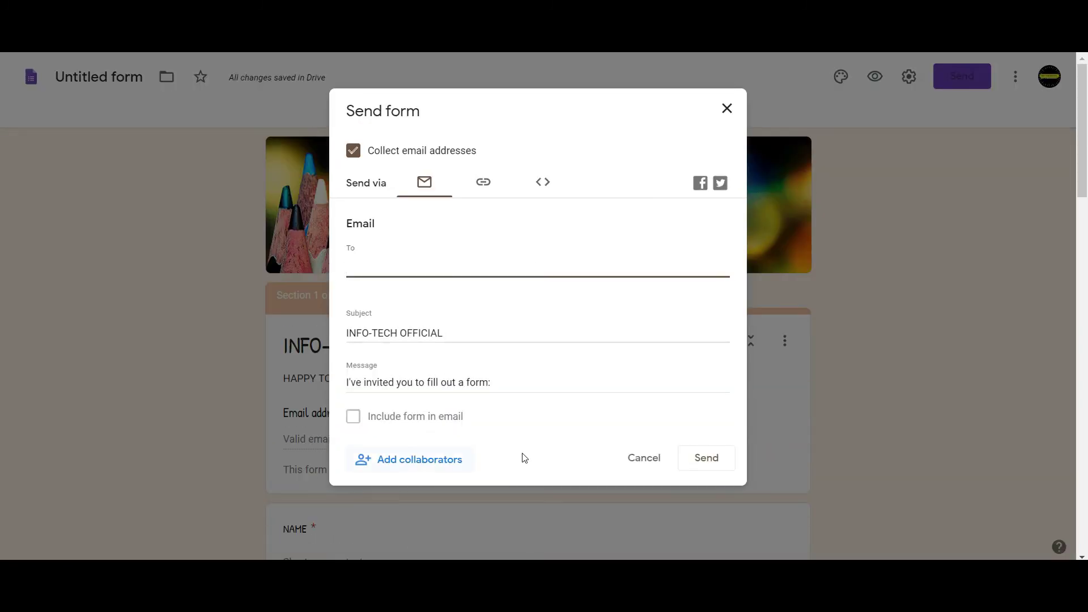
pyautogui.click(726, 108)
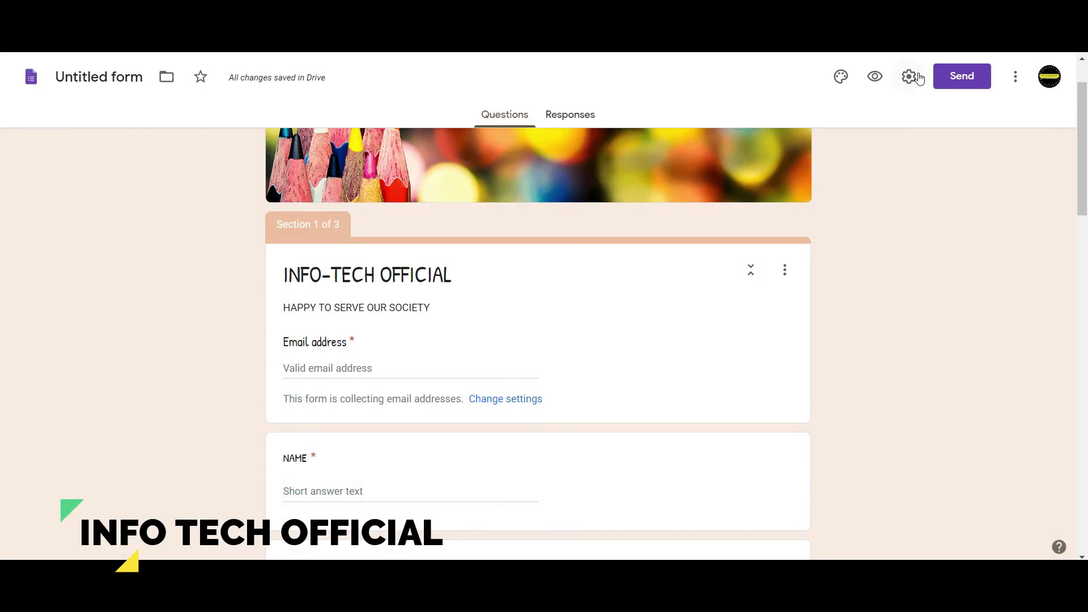
pyautogui.click(881, 79)
# In preview, fill in the email, name and date of birth 18/03/2020.
pyautogui.click(382, 365)
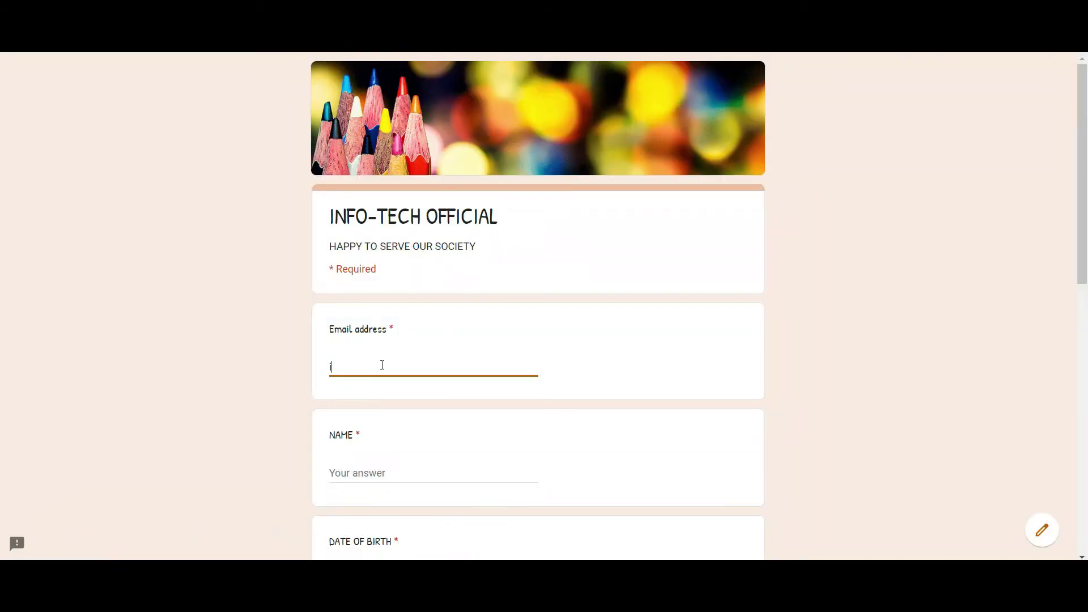
pyautogui.press('Return')
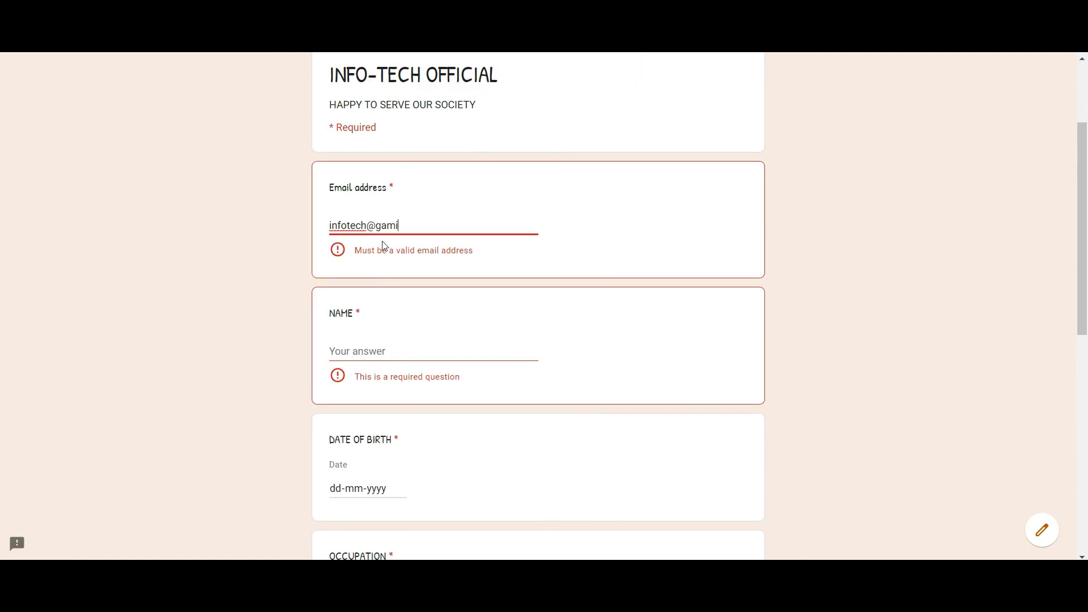
pyautogui.write('l.com')
pyautogui.click(358, 348)
pyautogui.write('info today')
pyautogui.scroll(-5, 358, 348)
pyautogui.click(340, 165)
pyautogui.write('18032020')
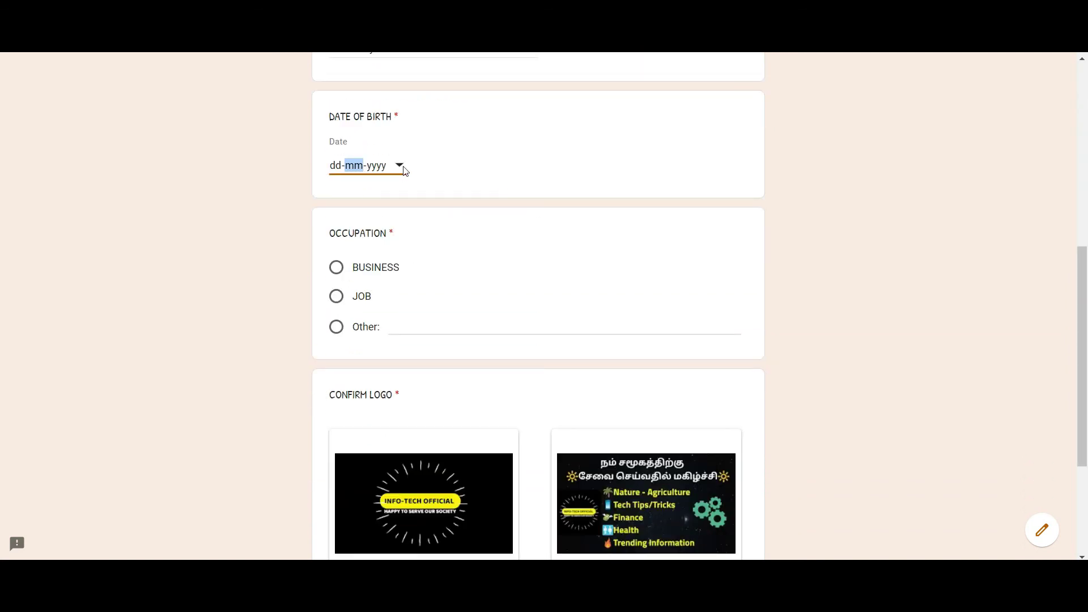
# Answer BUSINESS and LOGO 1, give the reason 'nice', and continue past LOGO 1.
pyautogui.click(336, 272)
pyautogui.scroll(-4, 338, 277)
pyautogui.click(334, 393)
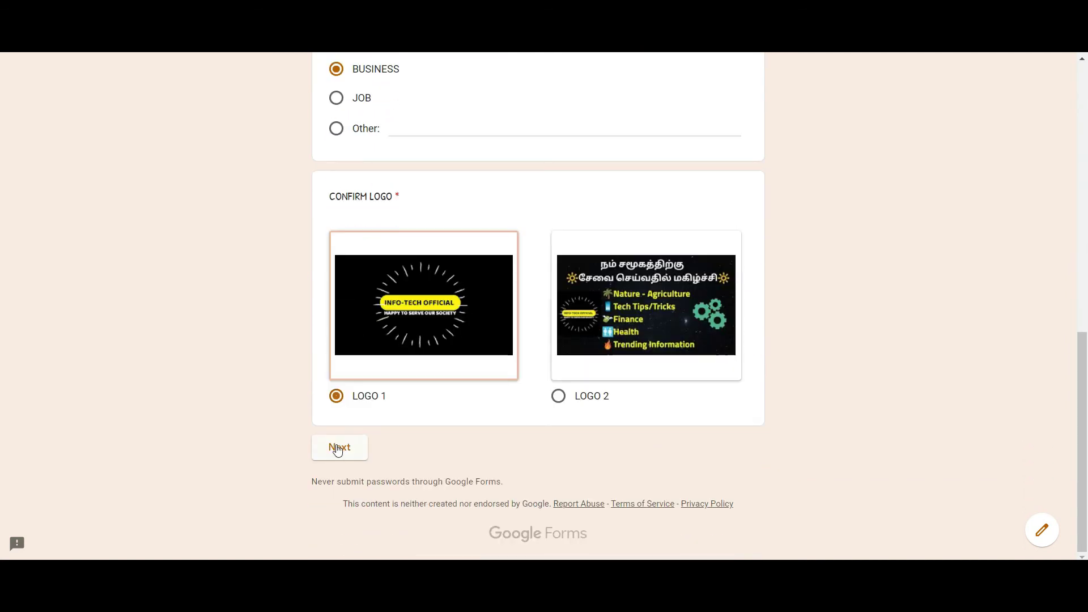
pyautogui.click(338, 447)
pyautogui.click(358, 430)
pyautogui.write('nice')
pyautogui.click(406, 488)
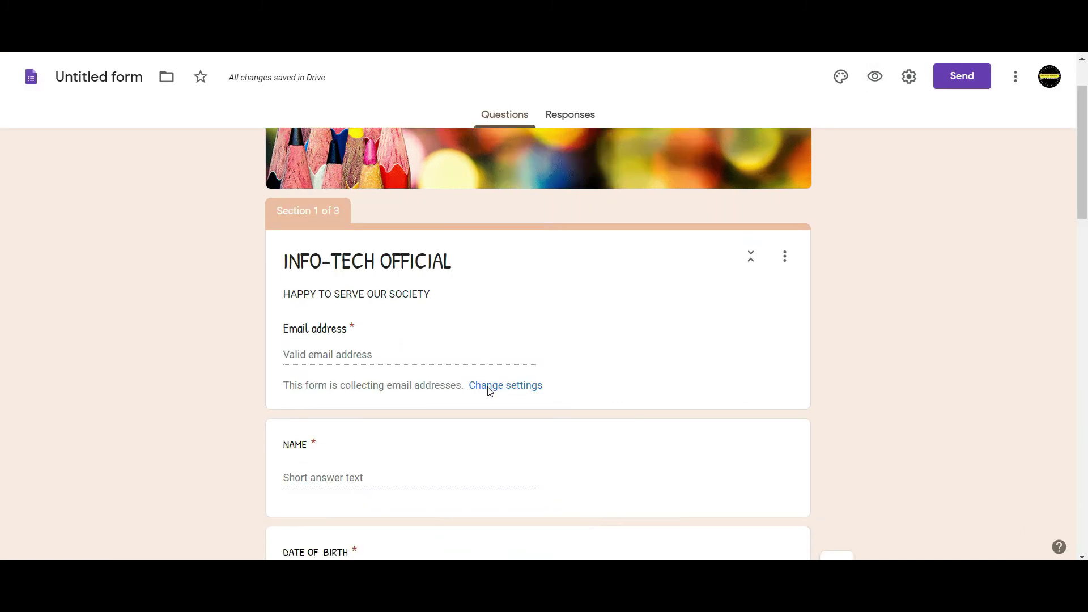
# Set section 1 to continue to the next section and section 2 to submit the form.
pyautogui.scroll(-15, 486, 389)
pyautogui.click(453, 220)
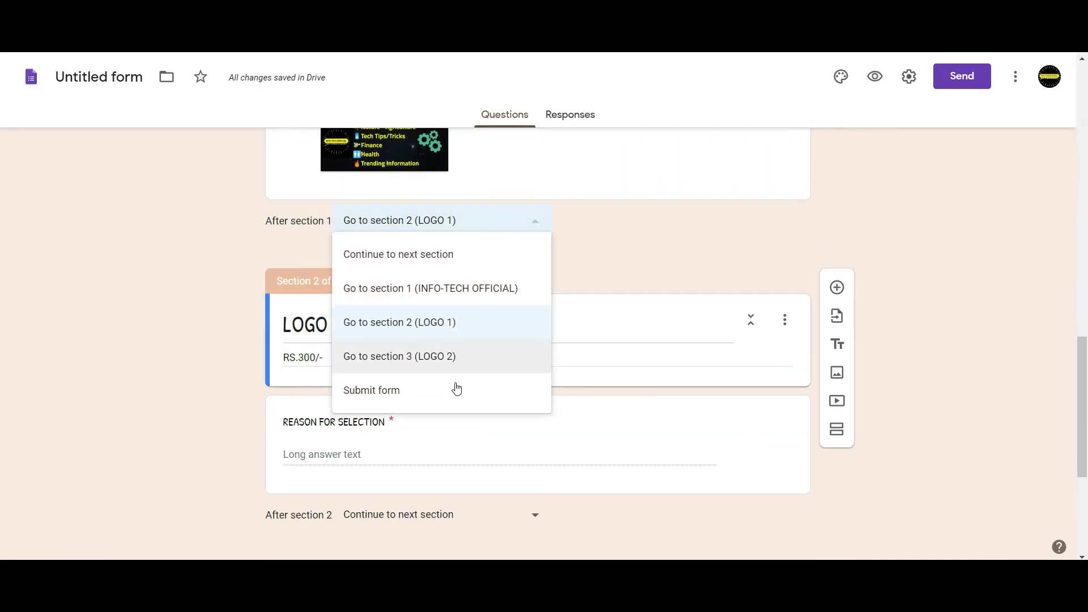
pyautogui.click(475, 274)
pyautogui.scroll(-5, 395, 517)
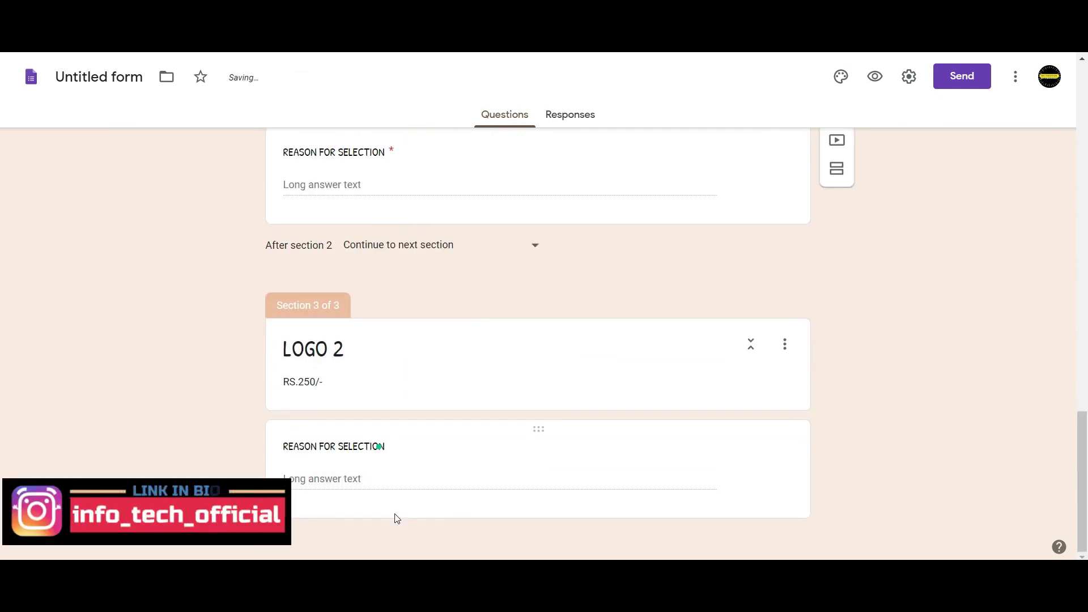
pyautogui.scroll(1, 395, 518)
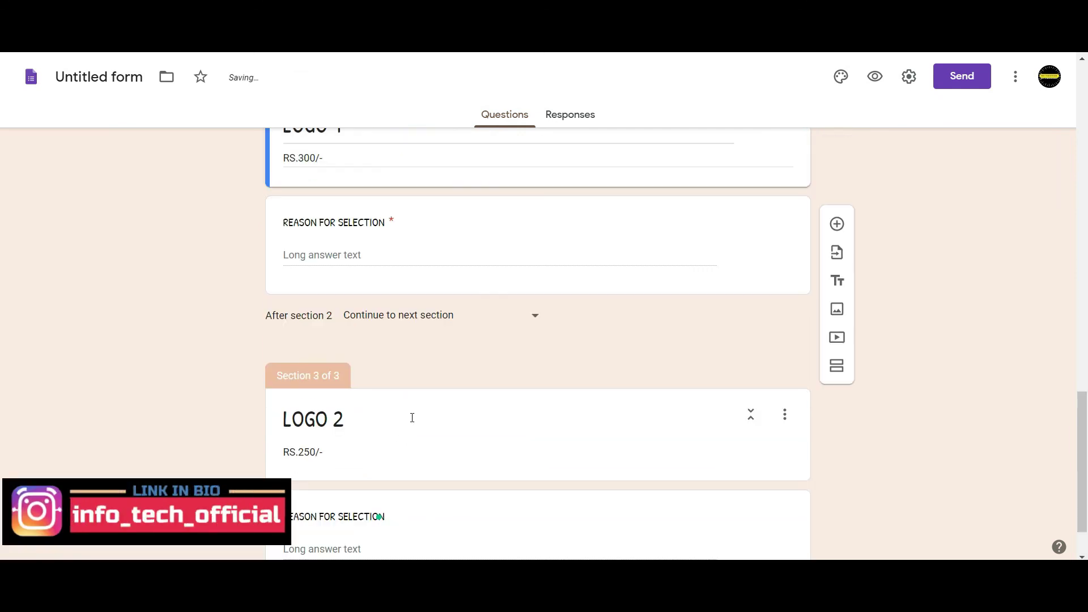
pyautogui.click(442, 324)
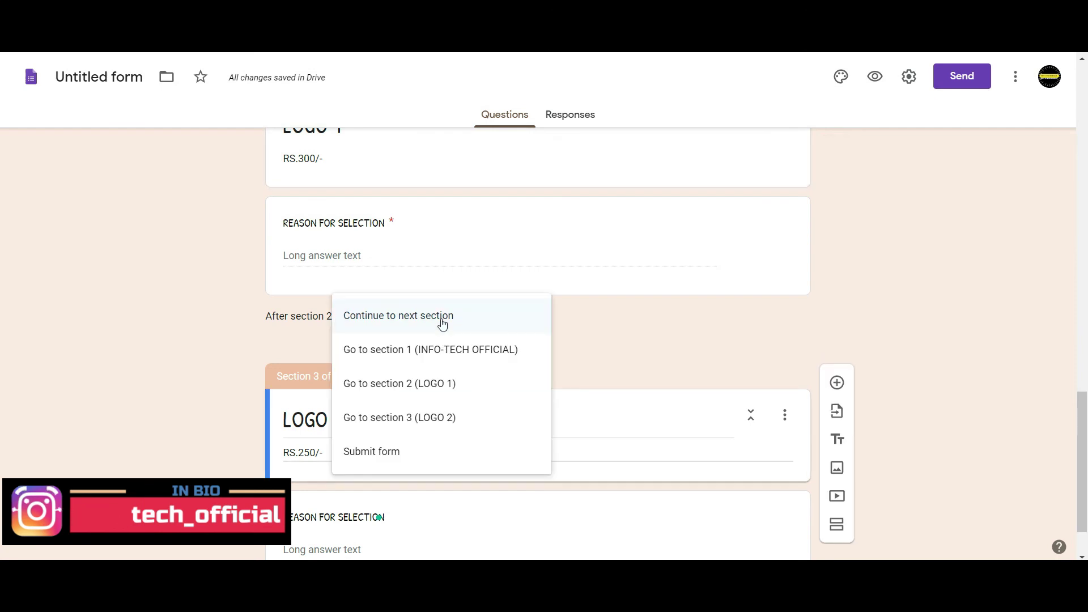
pyautogui.click(409, 451)
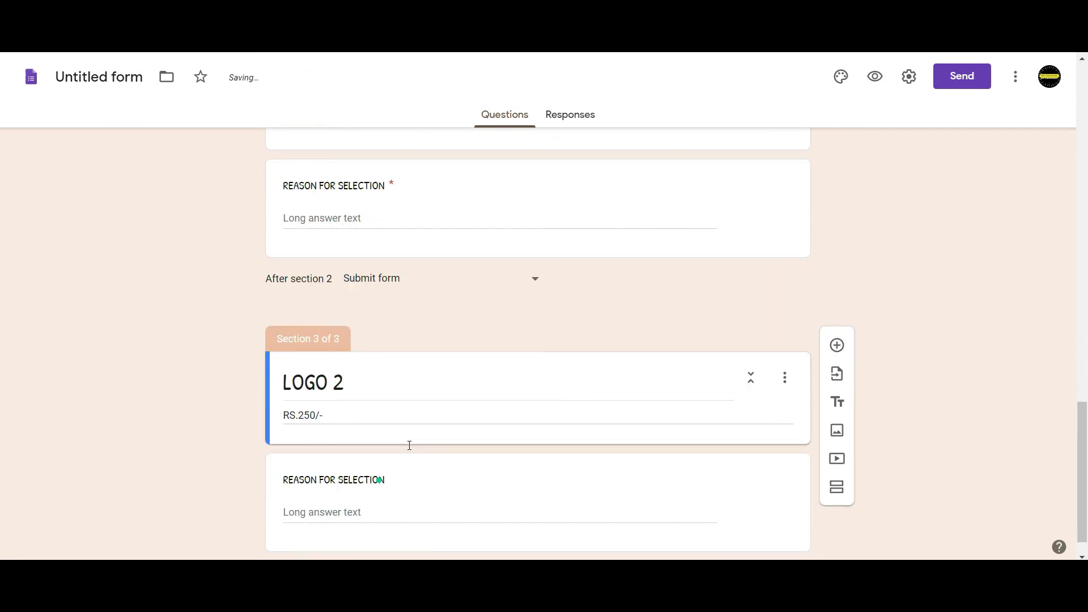
pyautogui.scroll(6, 409, 447)
pyautogui.scroll(2, 409, 445)
# Review the CONFIRM LOGO branching targets and the LOGO 2 reason question.
pyautogui.click(457, 357)
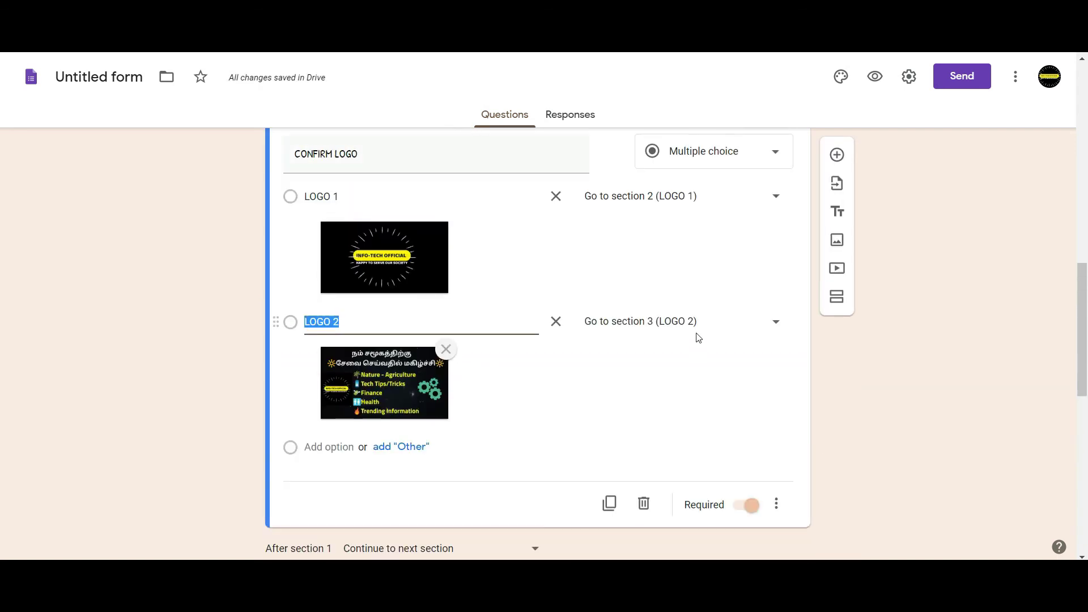
pyautogui.scroll(-3, 697, 338)
pyautogui.scroll(4, 478, 416)
pyautogui.scroll(-12, 478, 398)
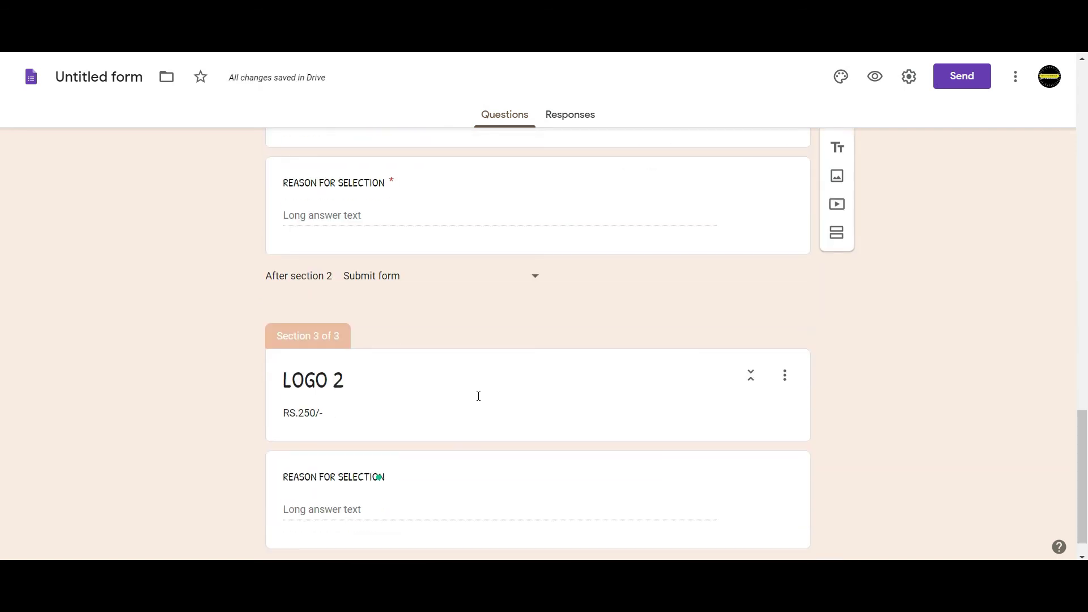
pyautogui.click(421, 489)
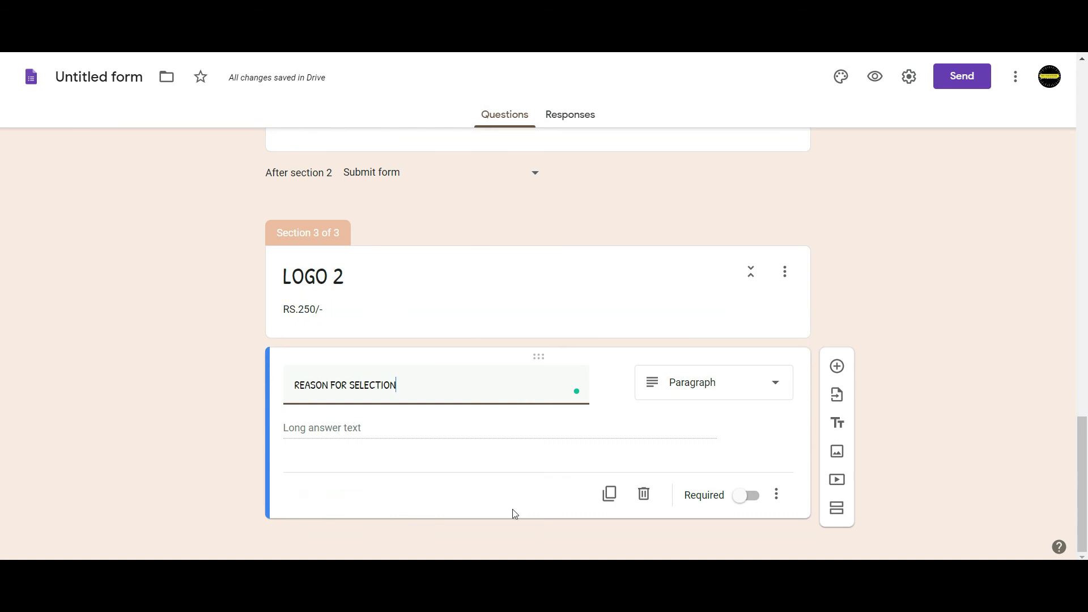
pyautogui.scroll(5, 379, 482)
pyautogui.scroll(-3, 379, 482)
pyautogui.scroll(2, 381, 429)
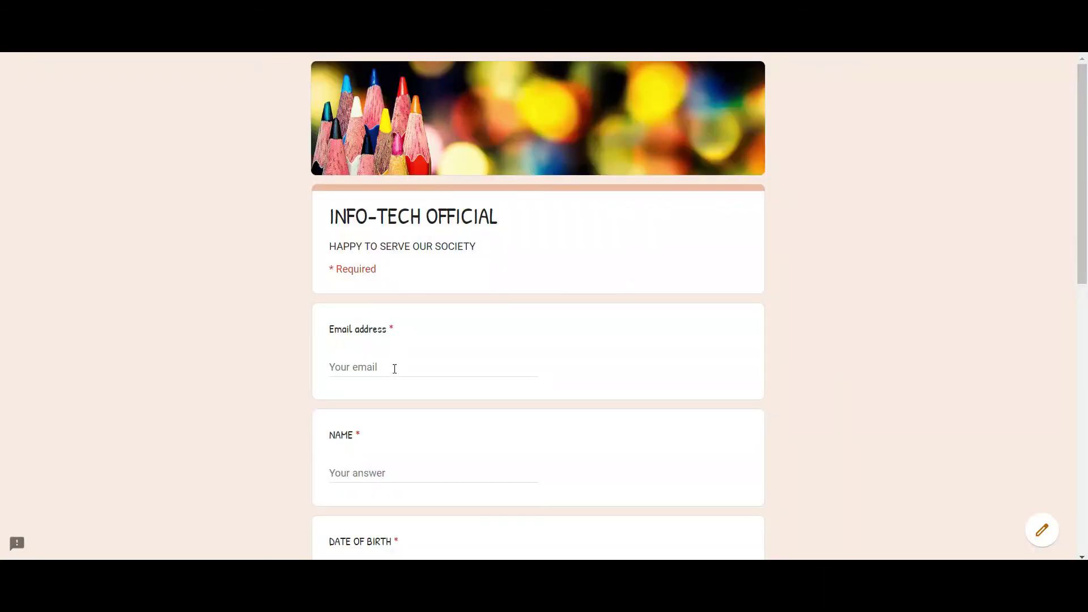
# In preview, fill in the email, name and birth date 10 March 2020.
pyautogui.click(395, 369)
pyautogui.write('in')
pyautogui.click(391, 400)
pyautogui.click(396, 470)
pyautogui.scroll(-4, 409, 462)
pyautogui.write('inf')
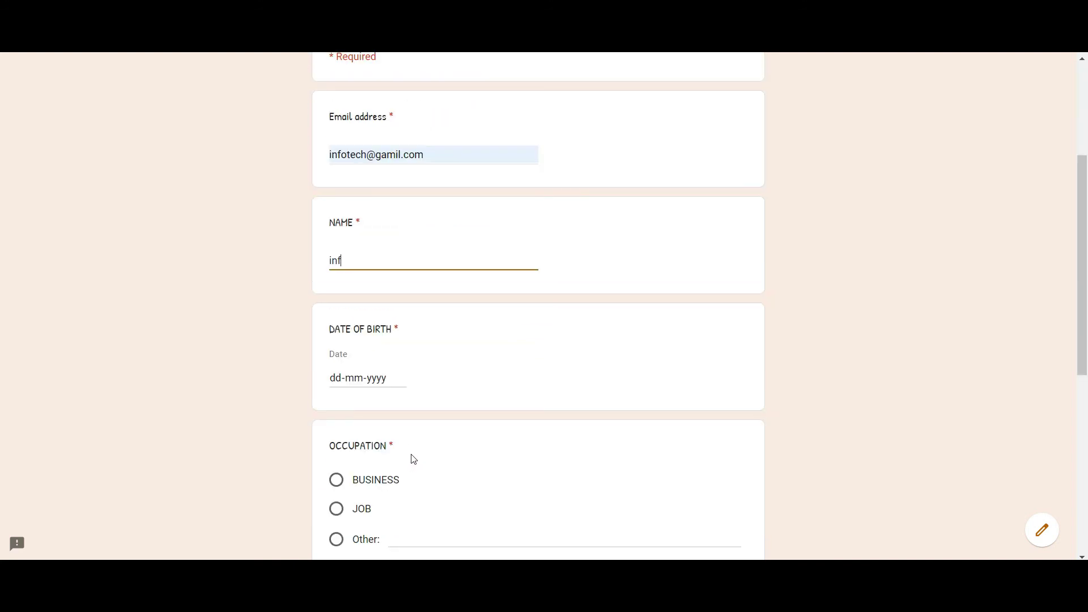
pyautogui.write('otech')
pyautogui.scroll(-3, 396, 248)
pyautogui.click(396, 237)
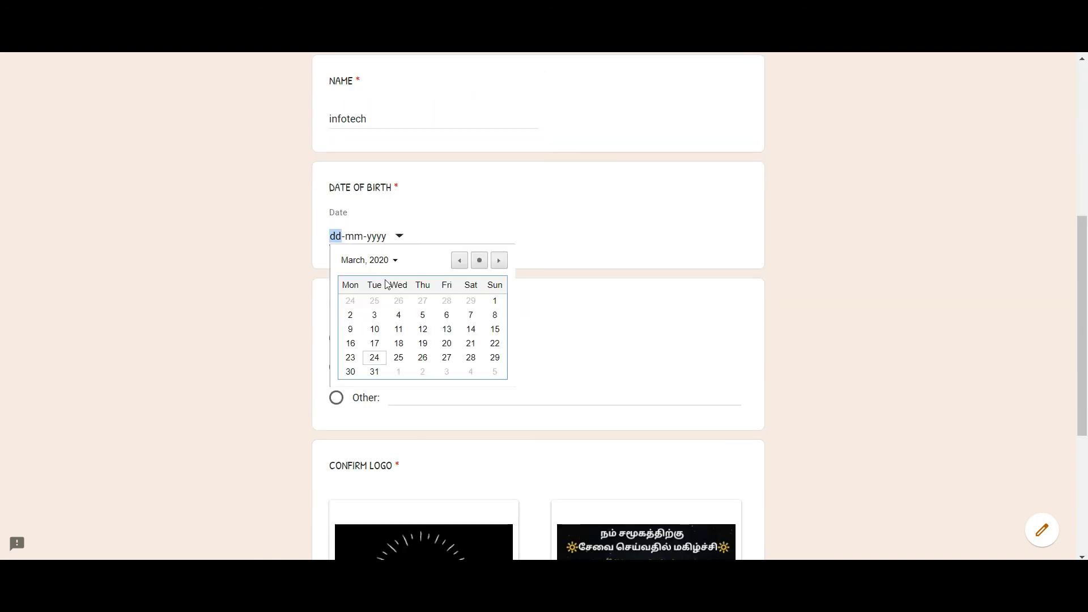
pyautogui.click(372, 328)
# Choose BUSINESS as occupation and LOGO 1, then go to the next section.
pyautogui.scroll(-3, 374, 334)
pyautogui.click(348, 201)
pyautogui.scroll(-1, 465, 362)
pyautogui.click(464, 361)
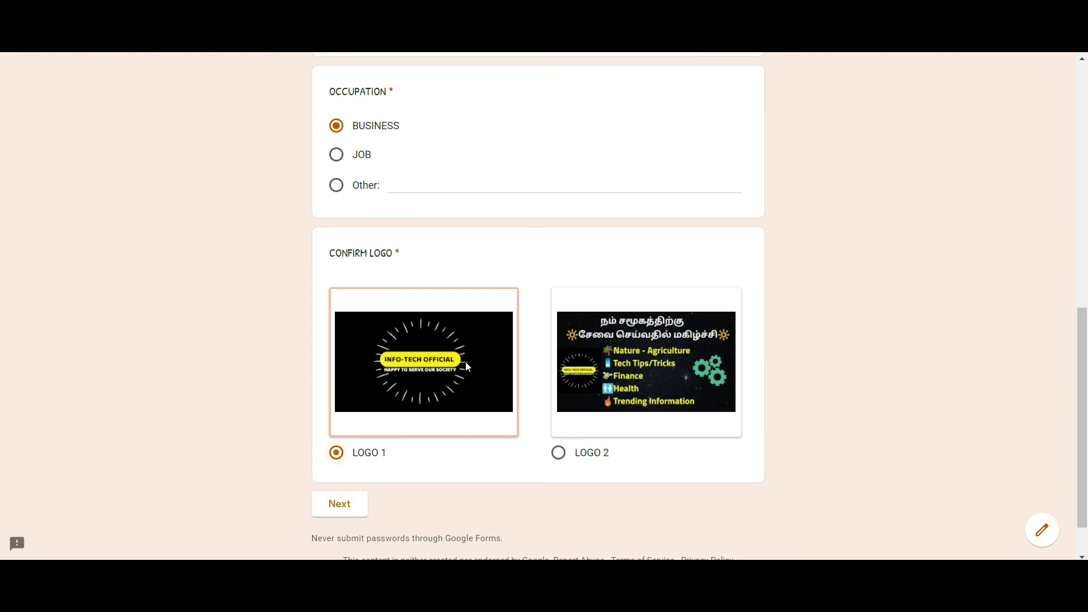
pyautogui.scroll(-1, 465, 361)
pyautogui.click(351, 450)
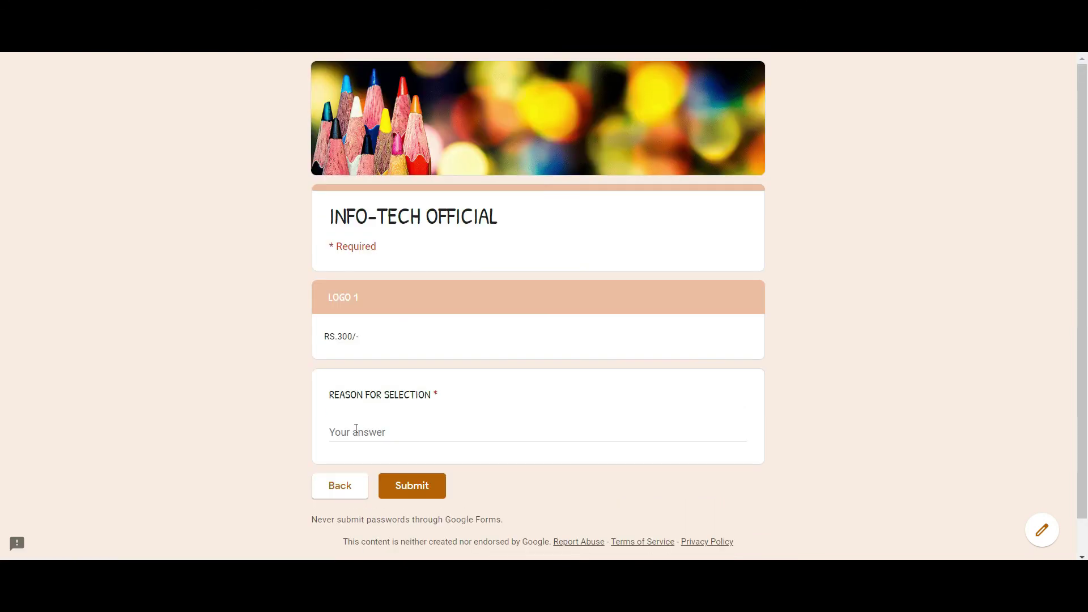